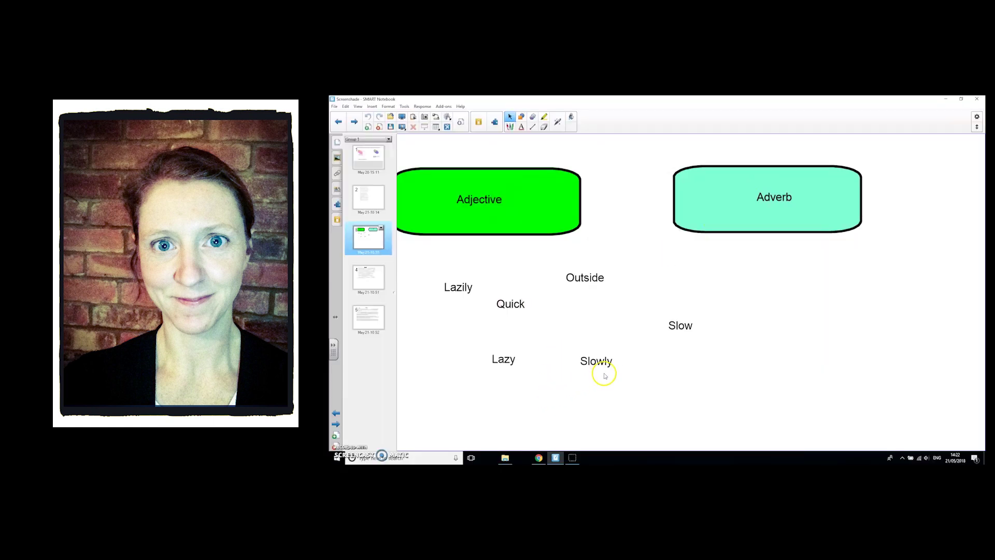
Drop Slowly into the Adverb box and Slow into the Adjective box, repeating the sort after the words bounce back
mouse_move(596, 361)
left_mouse_down()
mouse_move(681, 261)
mouse_move(764, 196)
left_mouse_up()
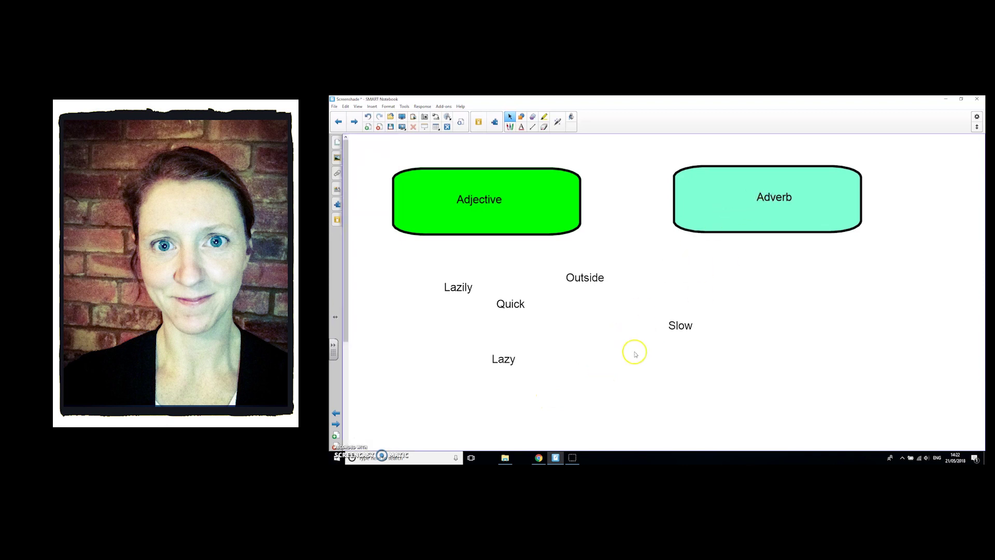
mouse_move(677, 327)
left_mouse_down()
mouse_move(471, 197)
mouse_move(474, 212)
left_mouse_up()
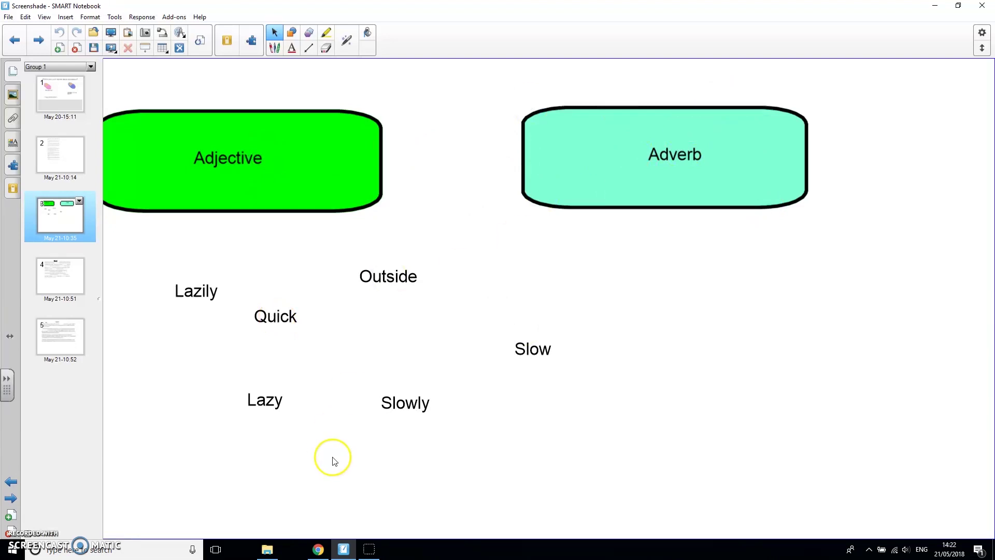
left_click(410, 405)
mouse_move(408, 405)
left_mouse_down()
mouse_move(605, 176)
mouse_move(660, 151)
left_mouse_up()
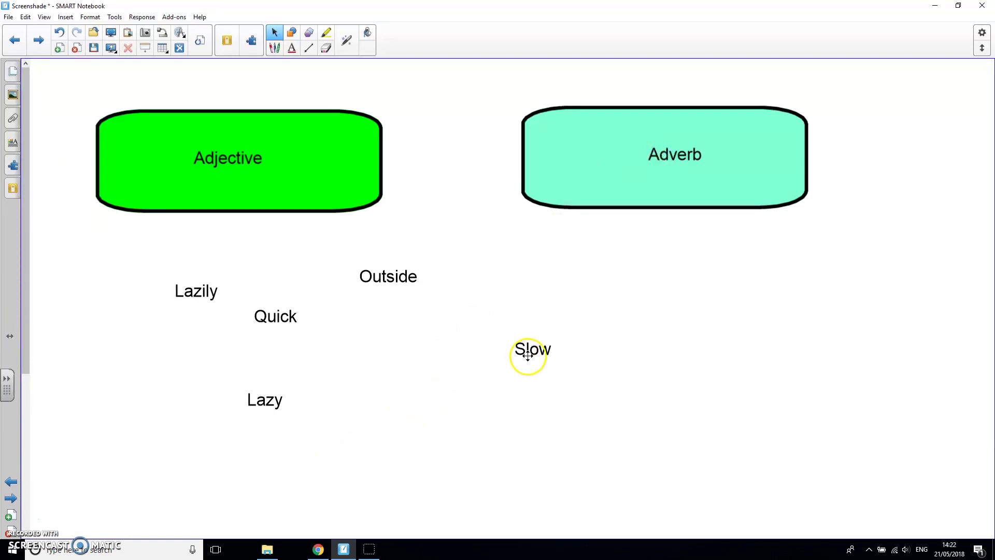
mouse_move(502, 338)
left_mouse_down()
mouse_move(249, 169)
mouse_move(215, 171)
mouse_move(220, 180)
left_mouse_up()
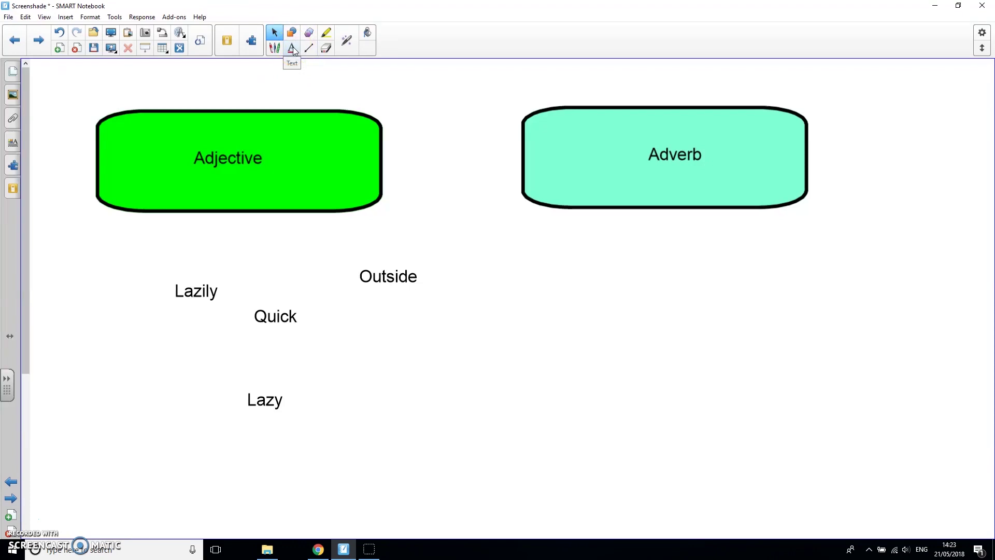
left_click(14, 166)
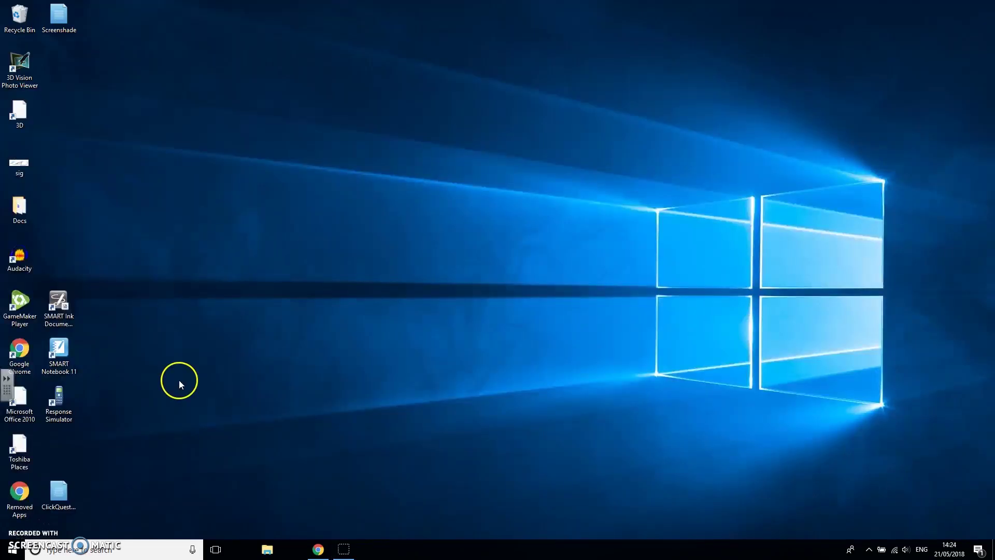
Launch SMART Notebook 11 from the desktop icon and dismiss the search panel to reach the blank document
double_click(58, 352)
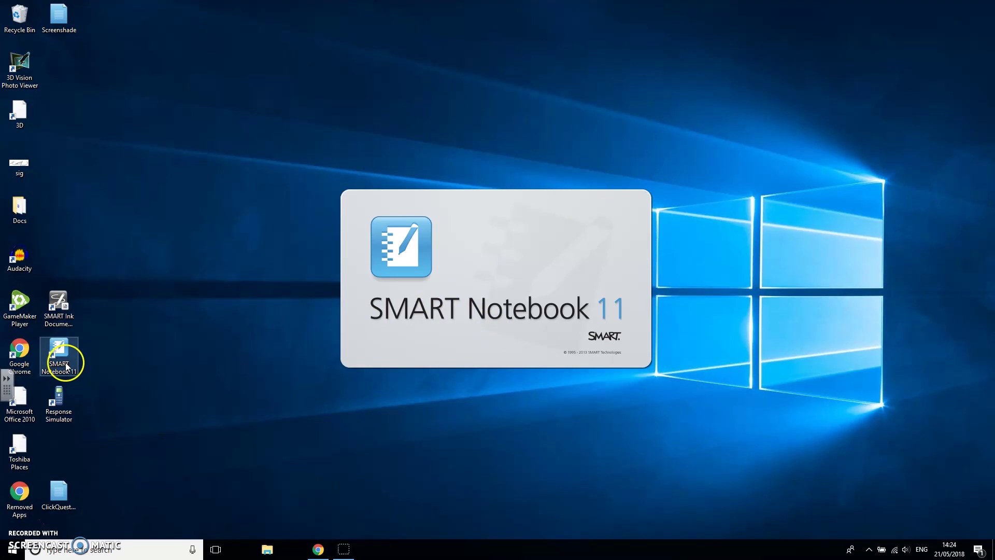
left_click(63, 549)
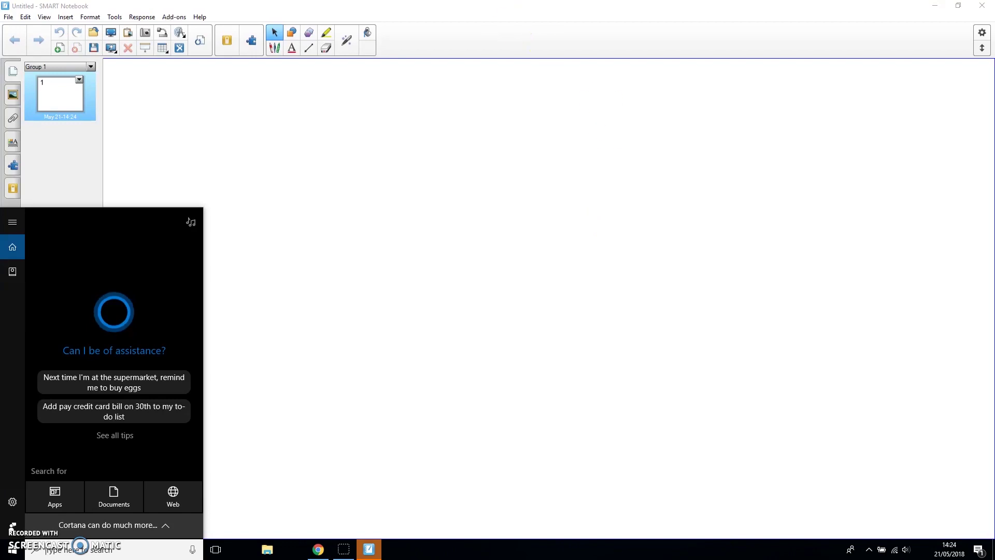
left_click(485, 17)
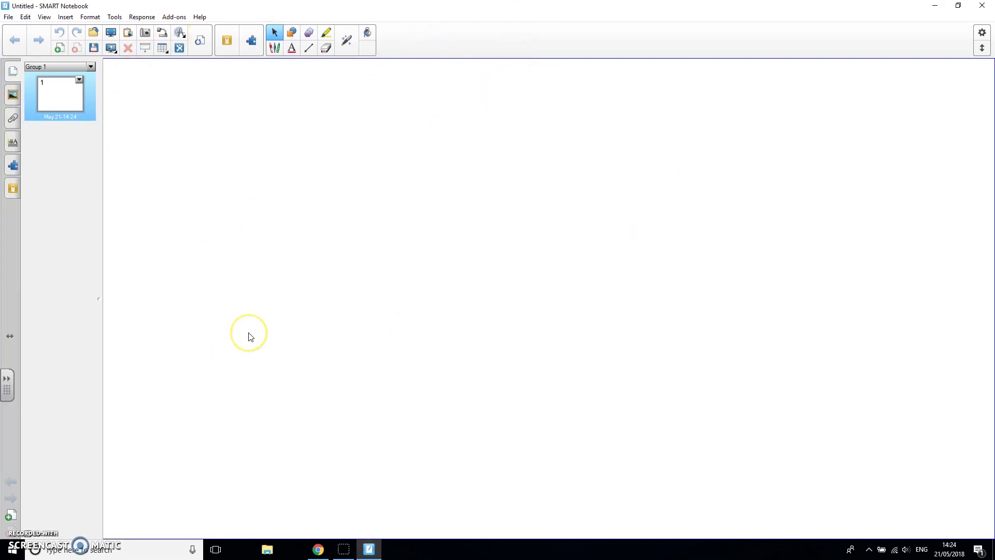
left_click(7, 18)
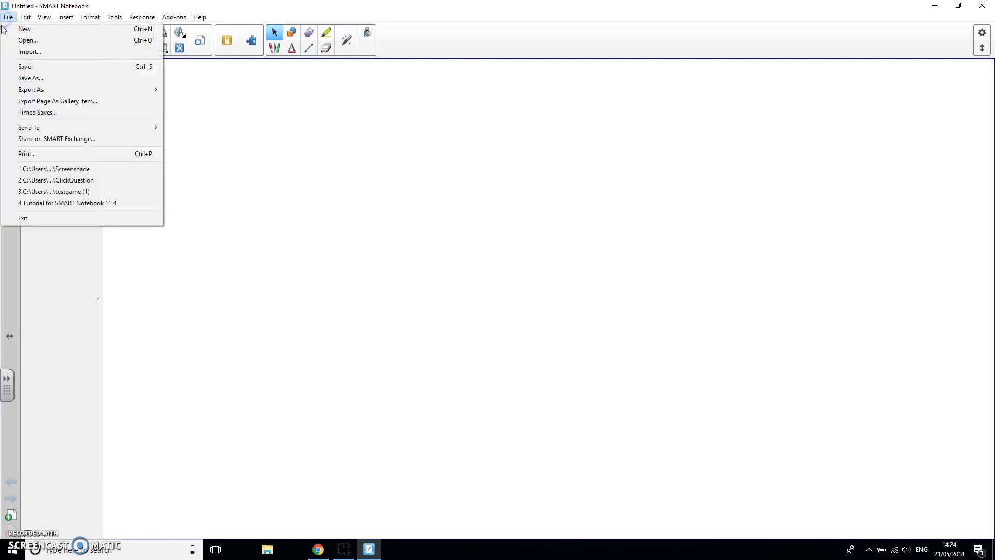
left_click(27, 35)
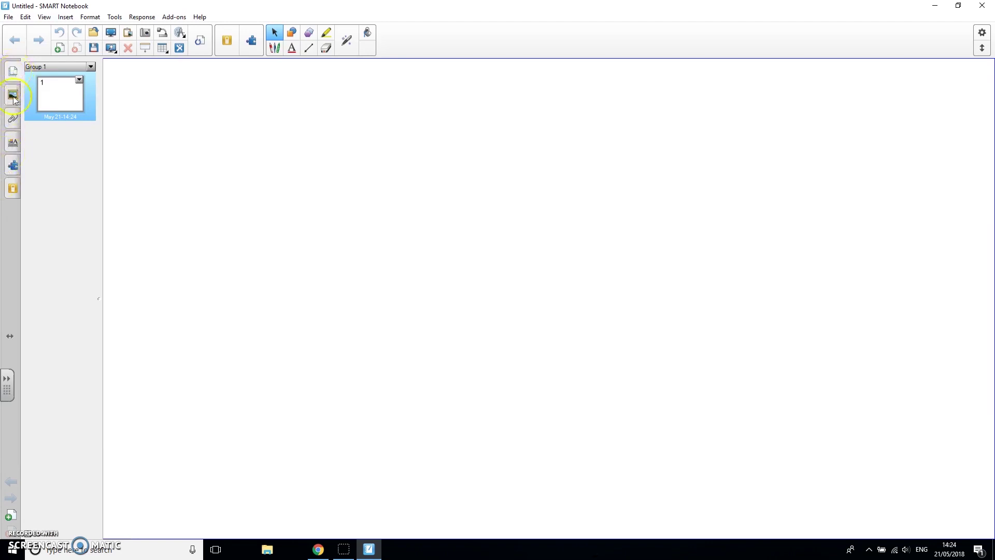
left_click(982, 48)
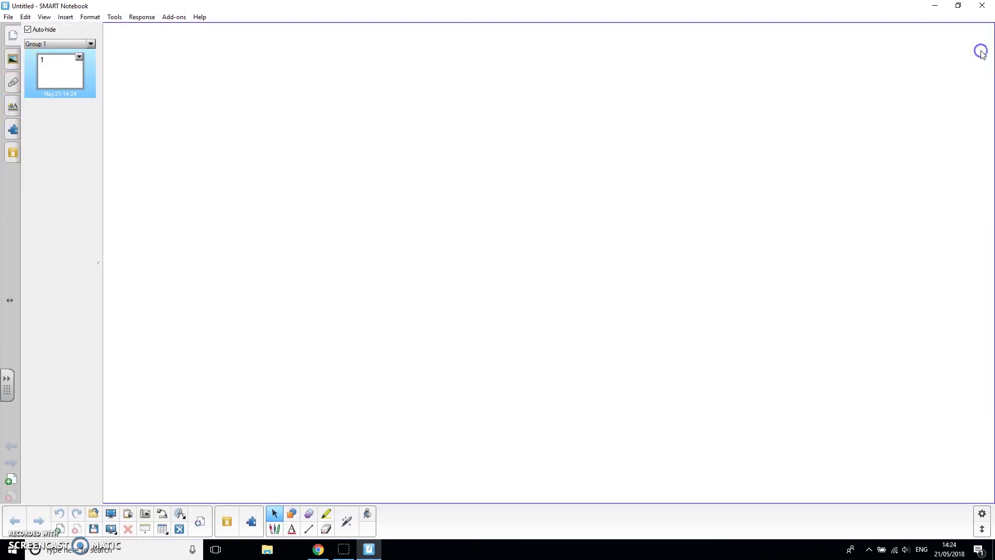
left_click(982, 529)
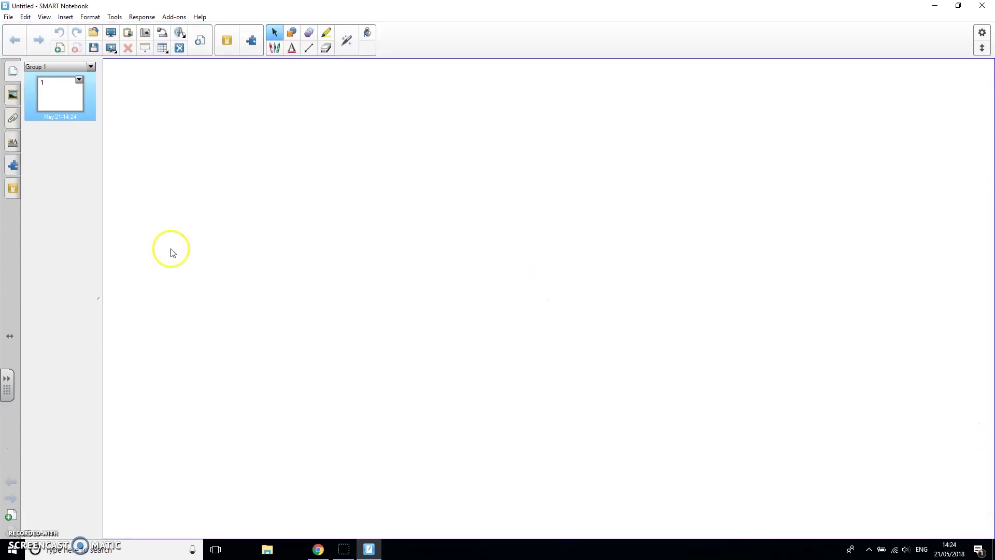
left_click(10, 338)
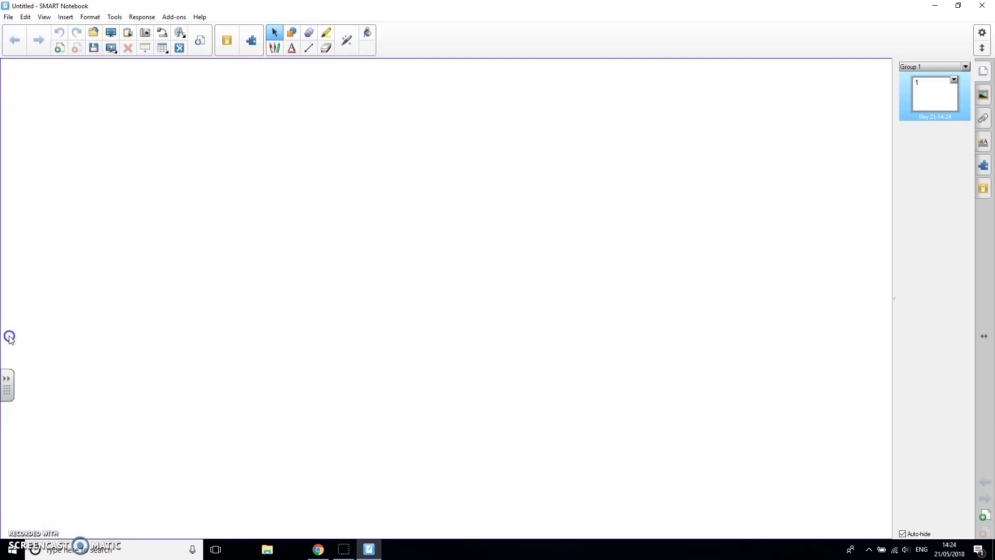
left_click(984, 338)
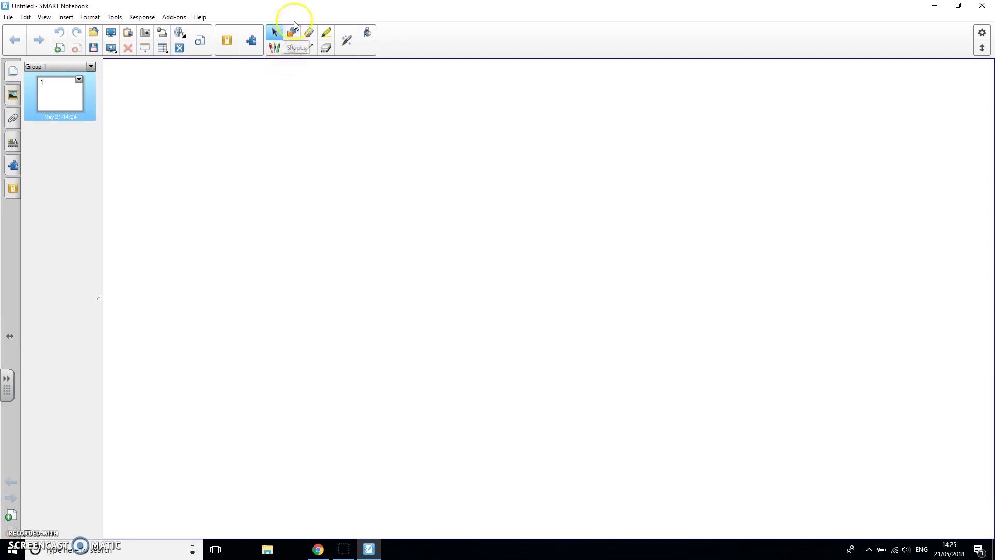
right_click(531, 39)
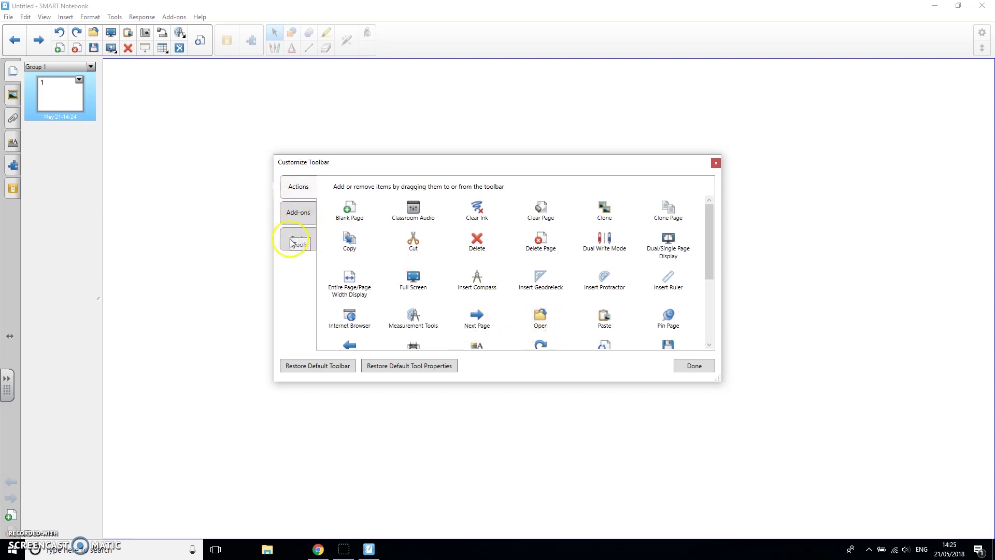
left_click(302, 233)
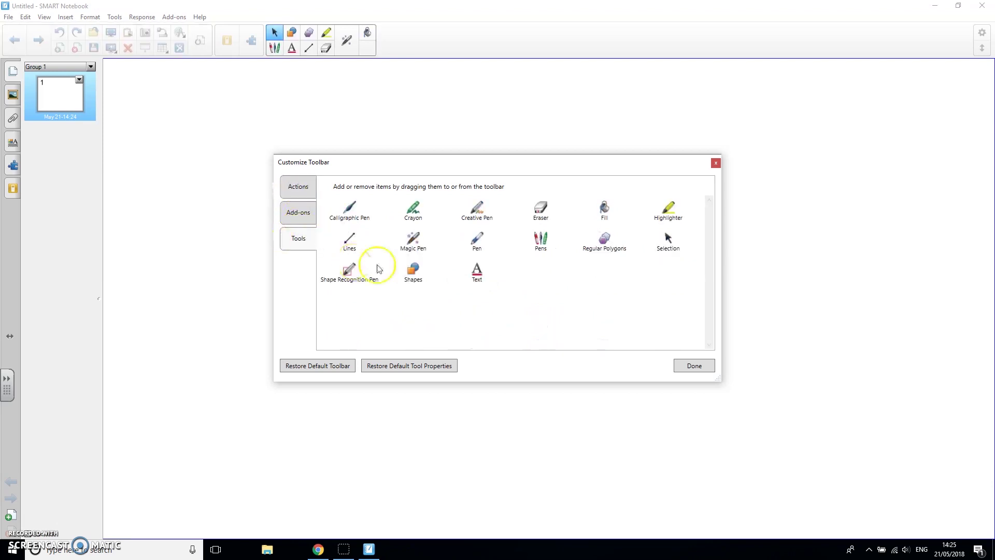
left_click(385, 175)
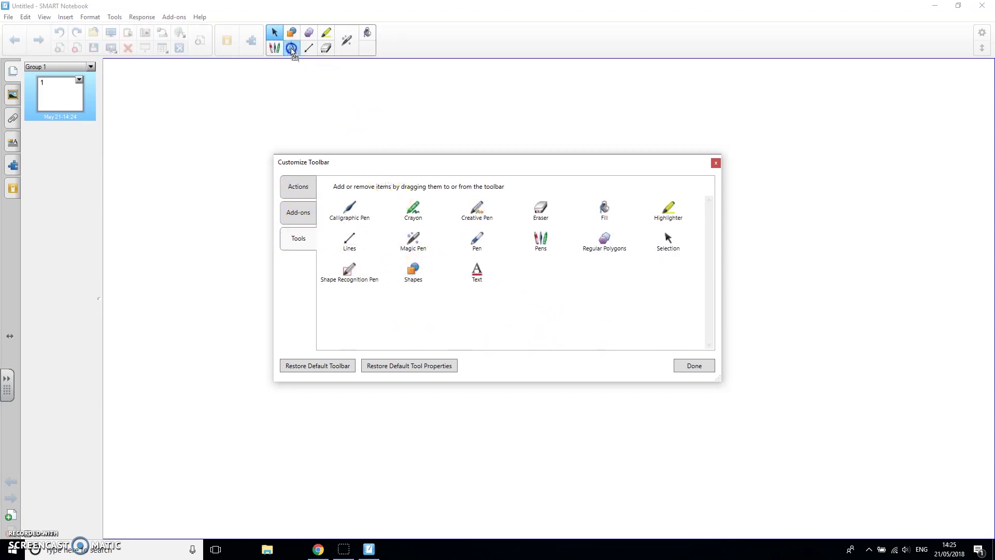
left_click(288, 32)
left_click(715, 209)
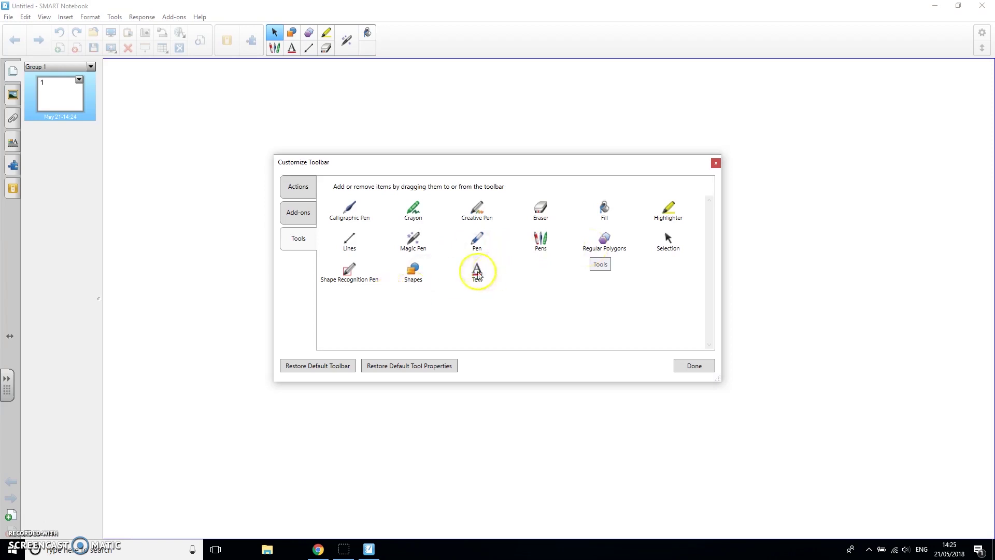
left_click(449, 173)
left_click(297, 49)
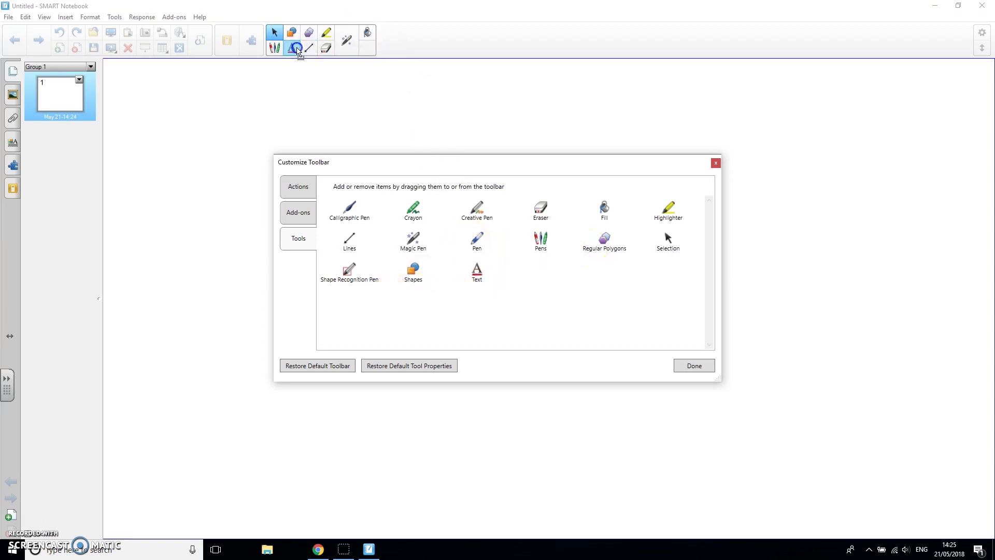
left_click(695, 365)
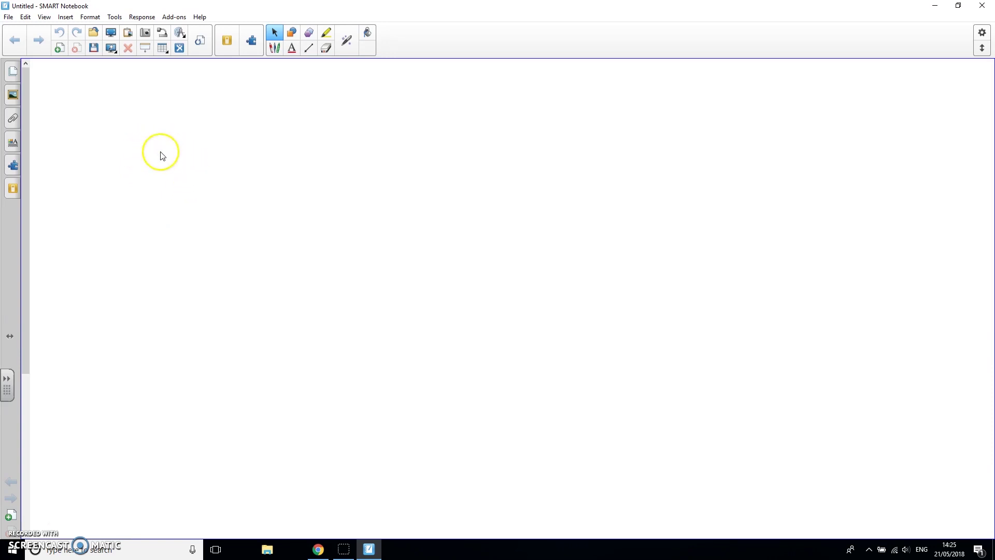
Draw a rounded rectangle with black outline and turquoise fill near the page's top-left, then add a page
left_click(290, 35)
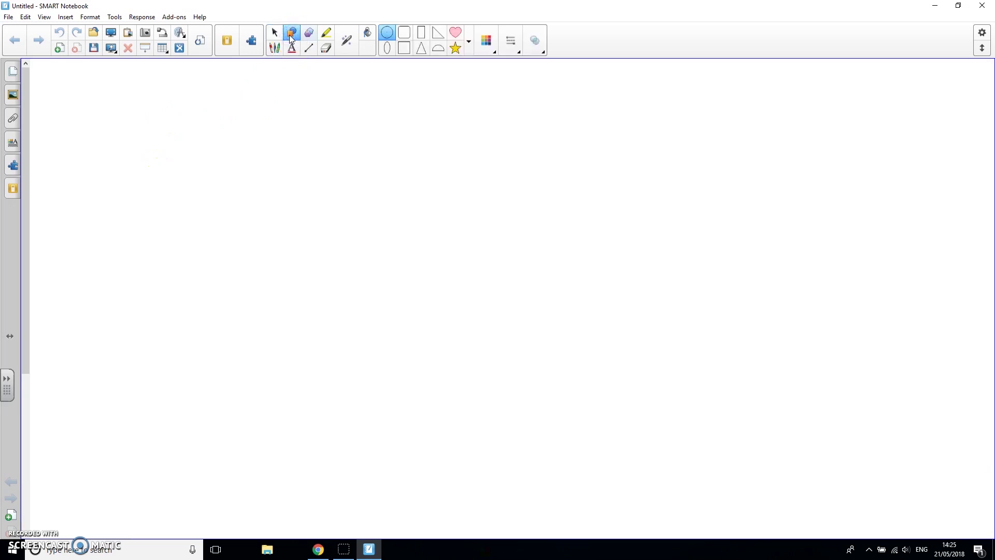
left_click(405, 37)
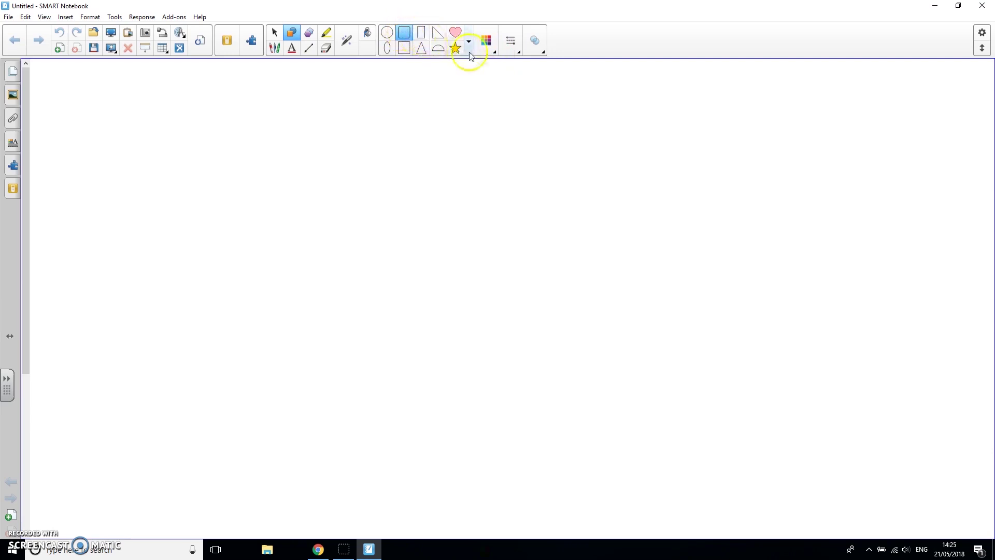
left_click(486, 50)
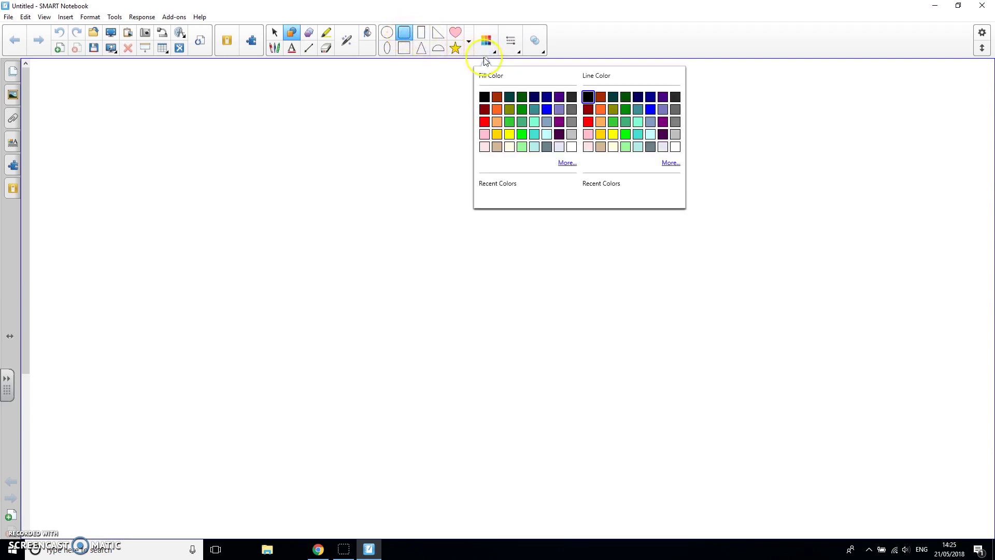
left_click(588, 97)
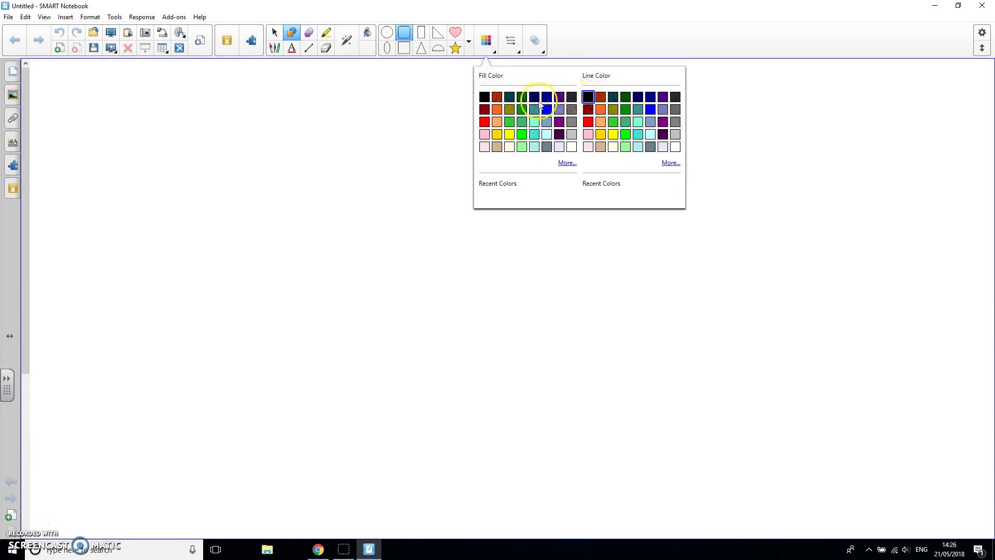
left_click(533, 133)
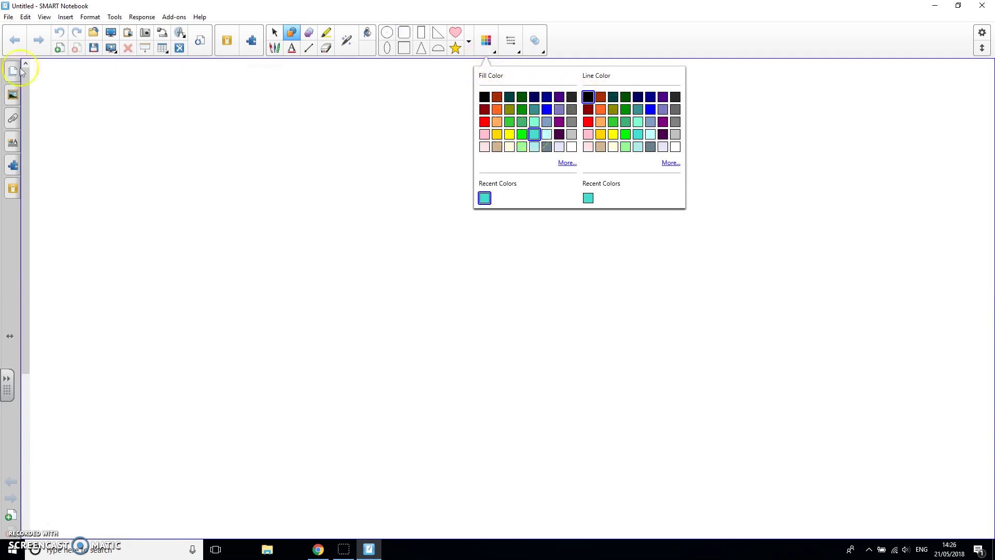
left_click(485, 41)
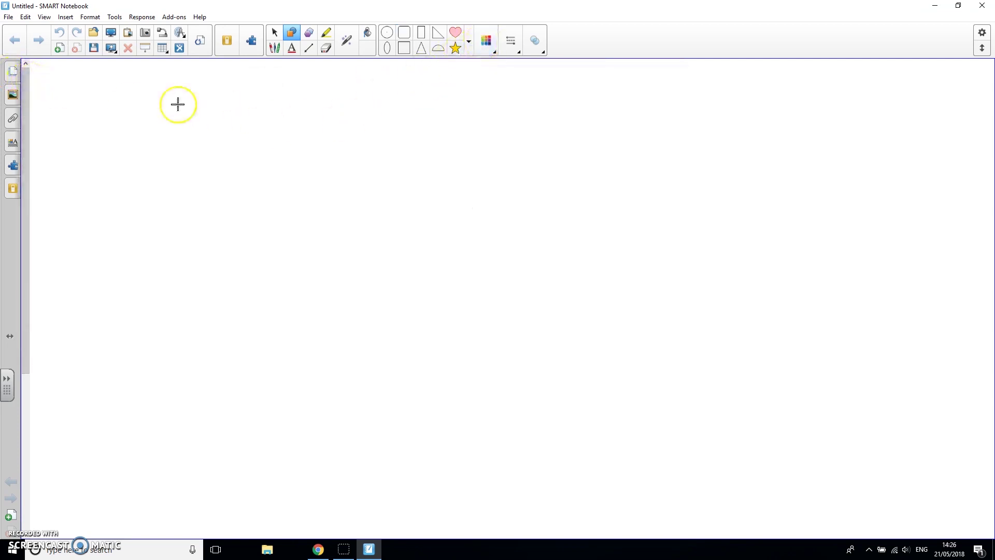
left_click_drag(80, 104, 360, 206)
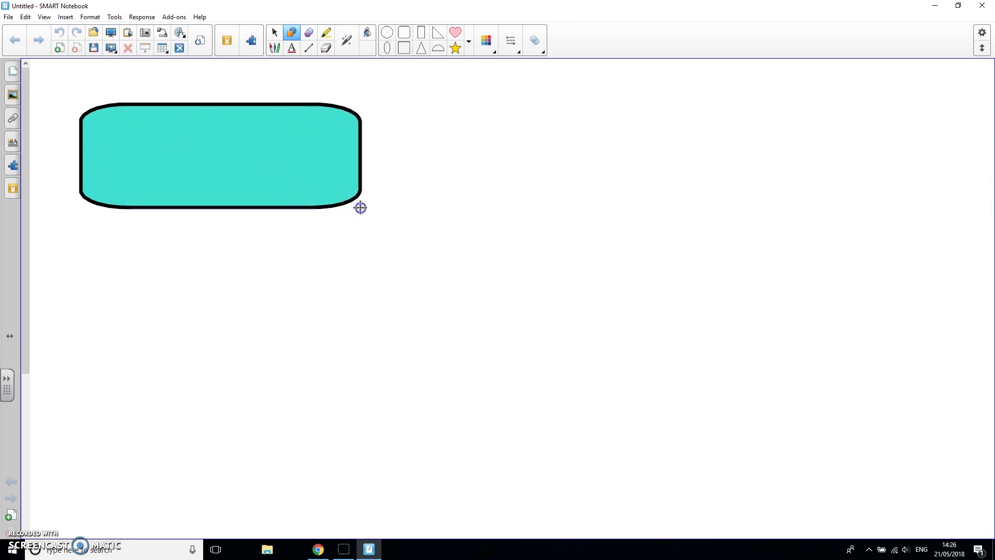
left_click(22, 517)
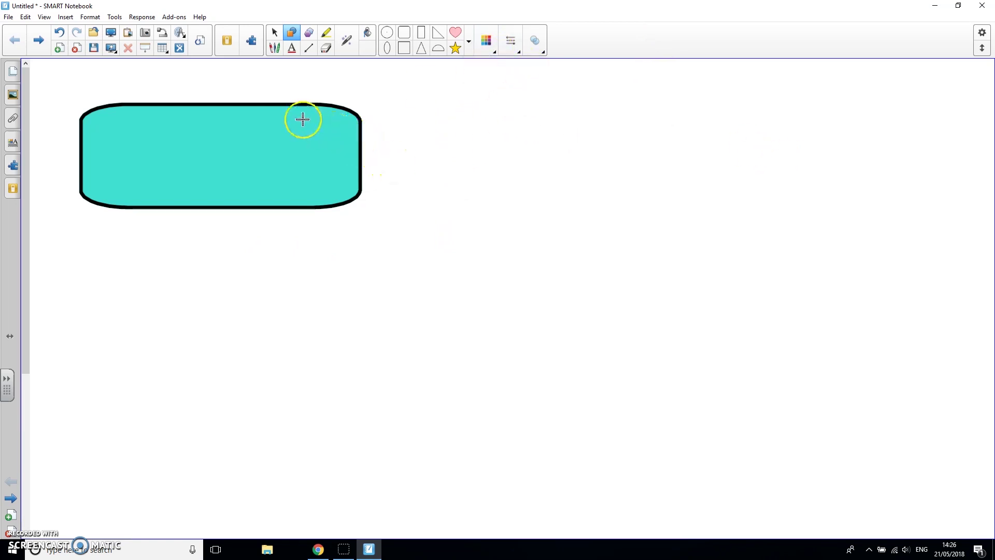
Clone the cyan rounded box from its dropdown menu
left_click(271, 34)
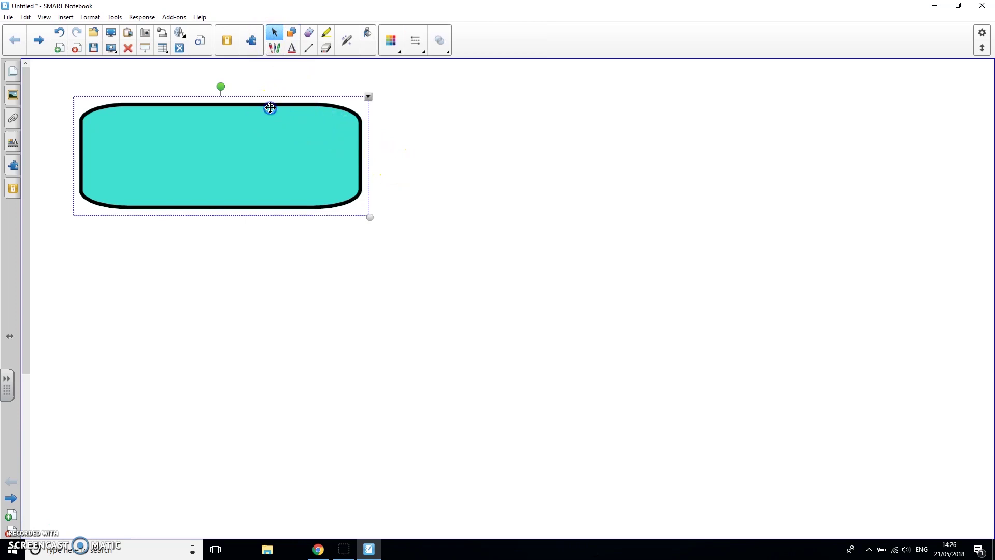
left_click(369, 97)
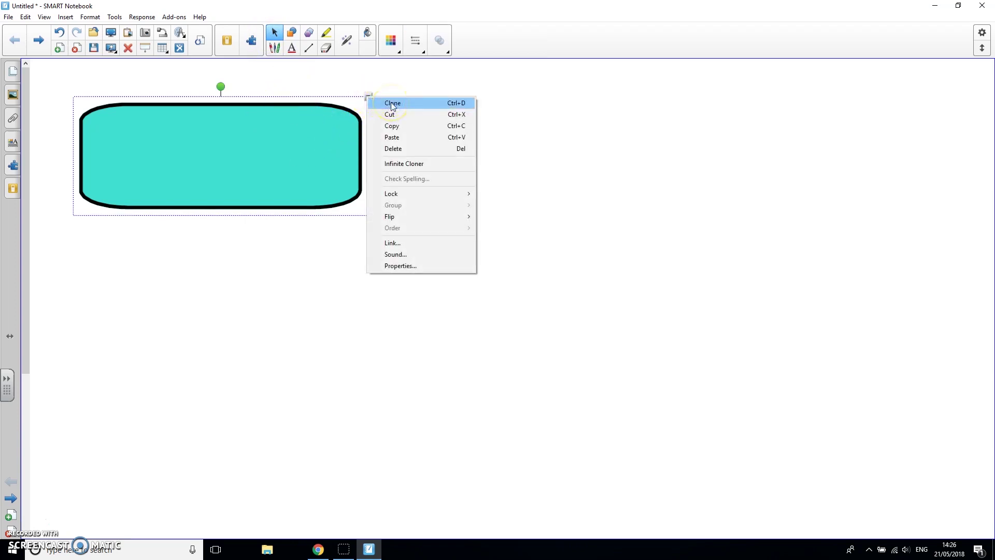
left_click(392, 103)
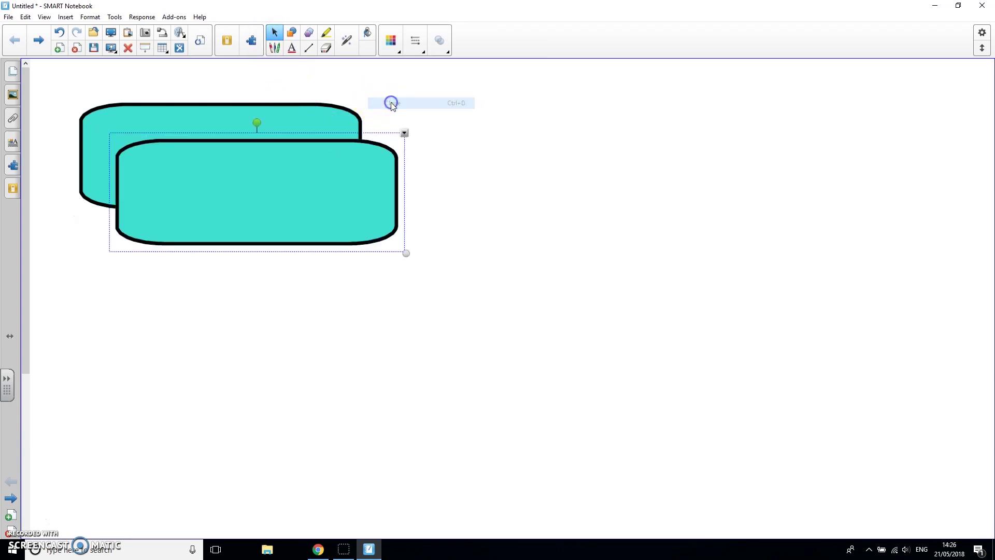
Move the cloned box to the right side of the page and bring up its Properties
left_click(311, 133)
left_click(300, 142)
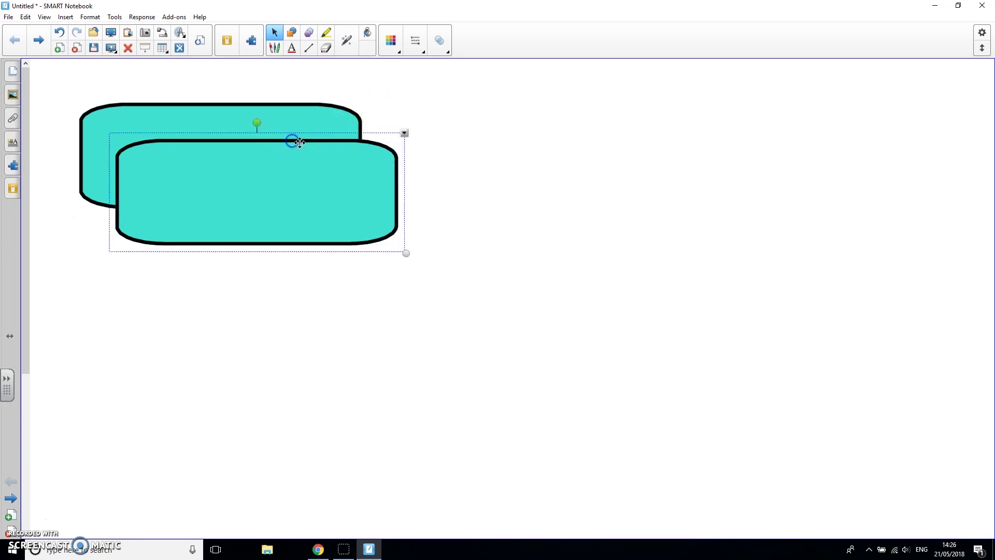
left_click(288, 135)
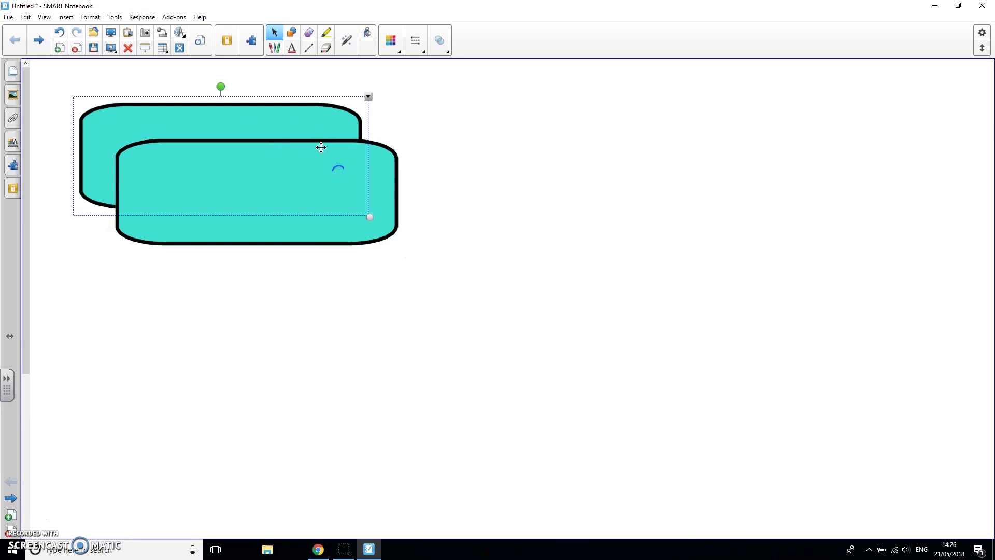
left_click_drag(320, 146, 746, 107)
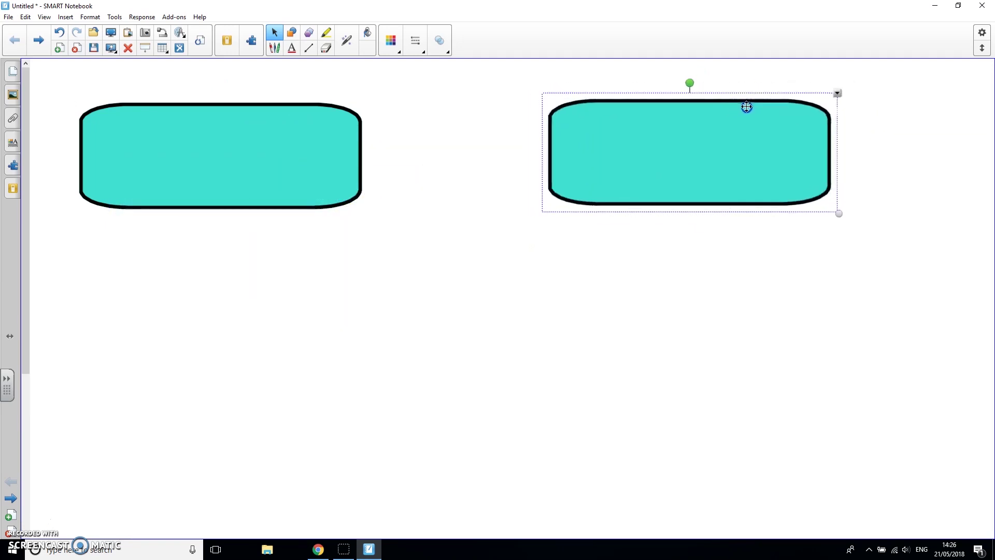
left_click(837, 94)
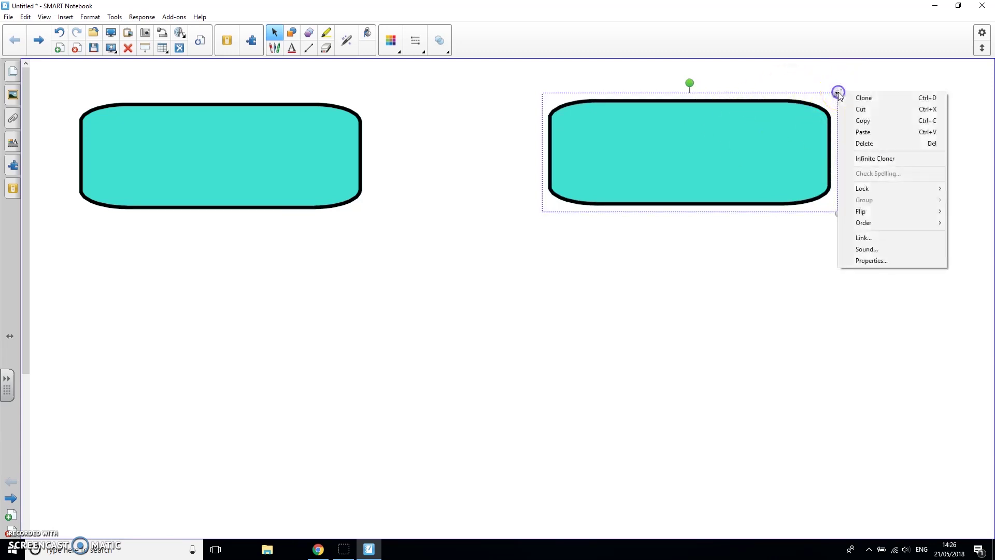
left_click(872, 264)
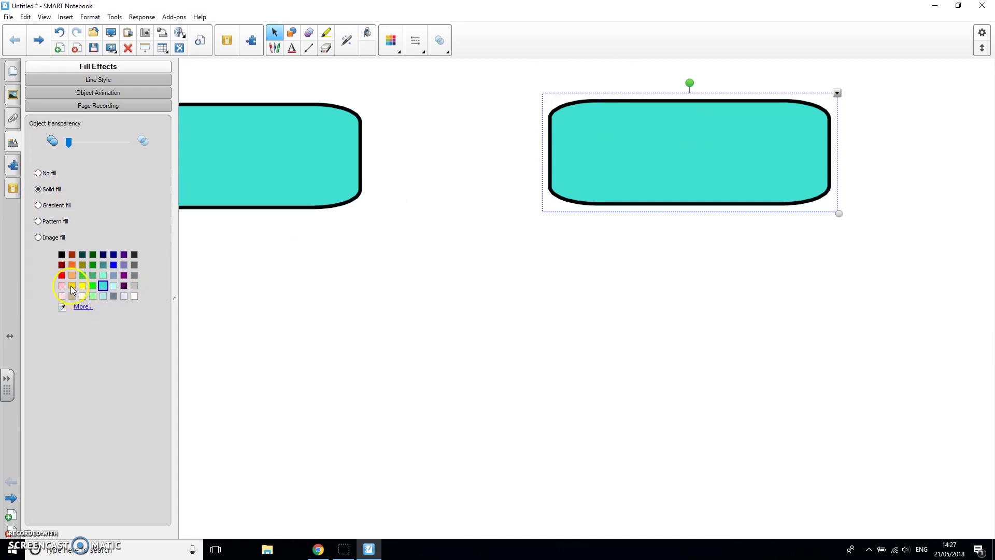
Fill the right-hand box with yellow from the Fill Effects swatches
left_click(70, 285)
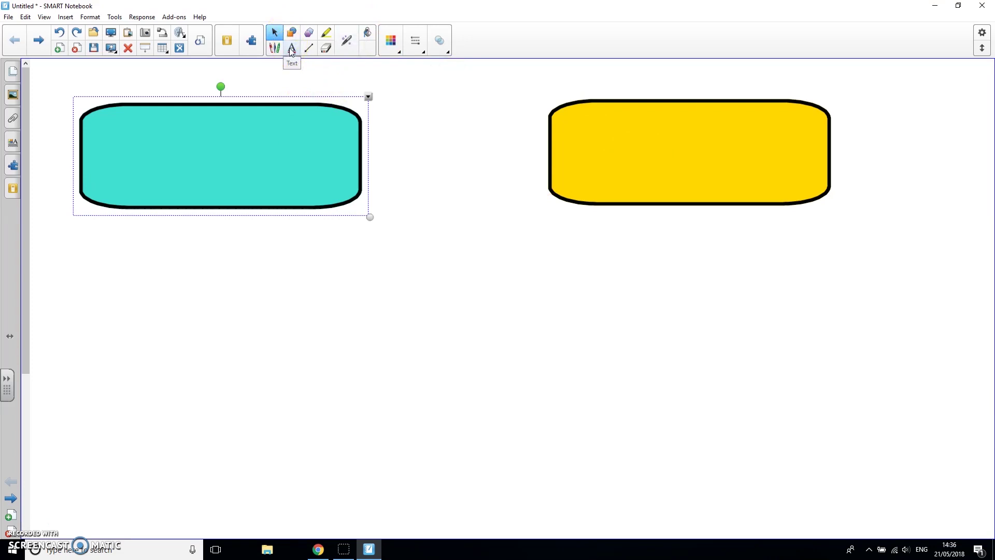
left_click(292, 48)
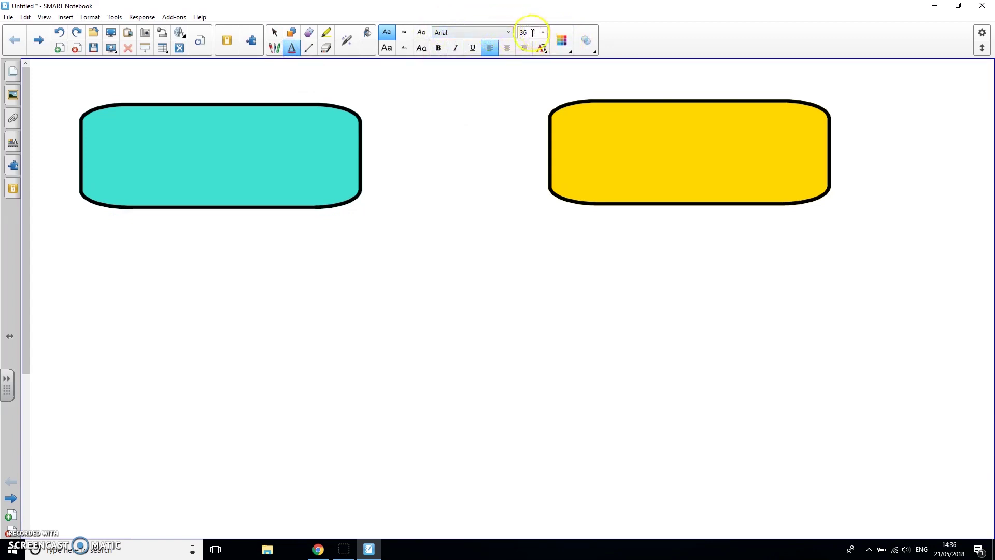
Add the word Adjective inside the cyan box and centre it
left_click(112, 147)
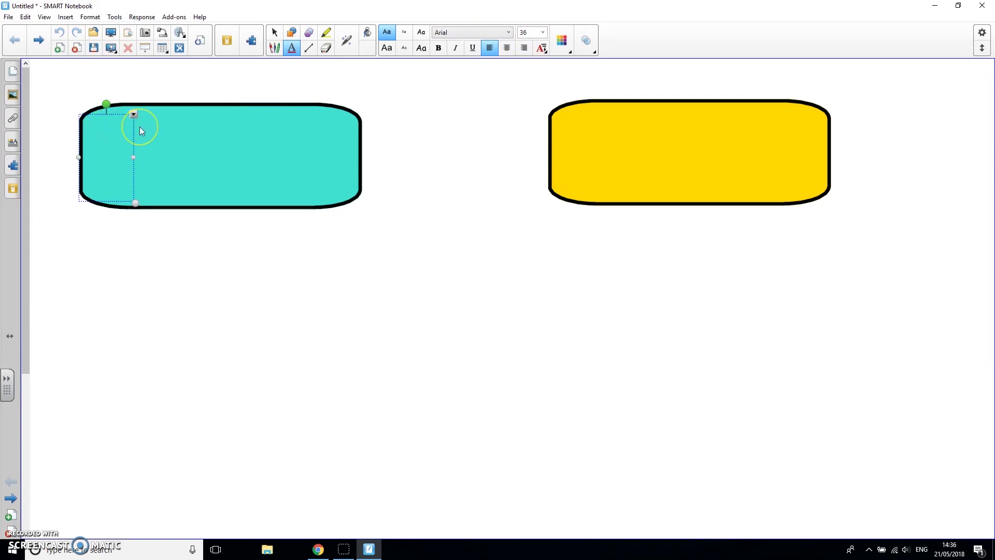
type("Adject")
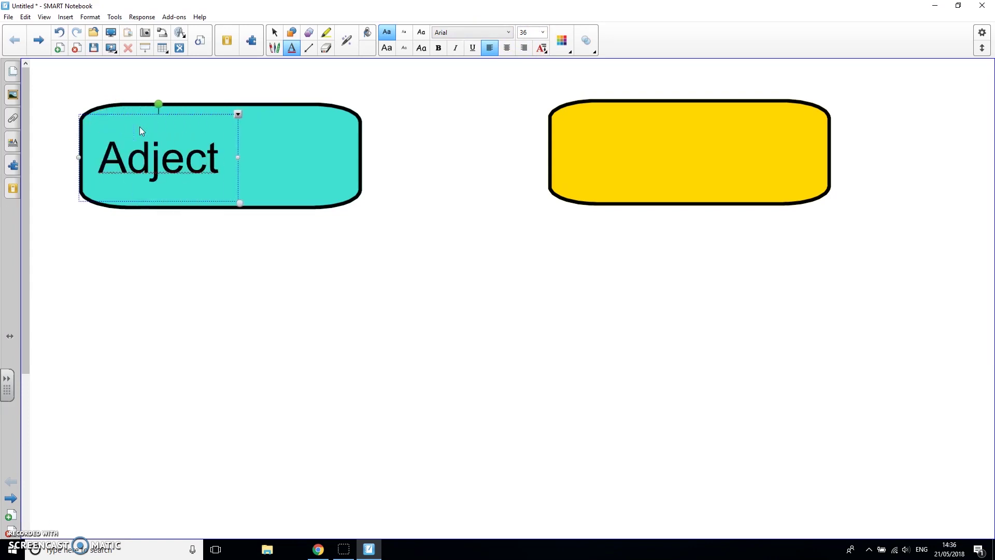
type("ive")
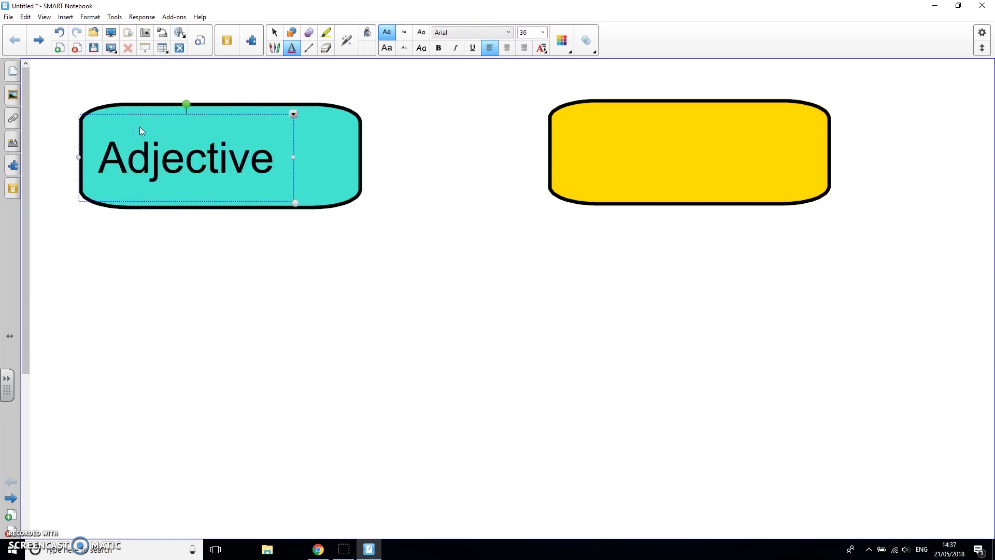
left_click(163, 116)
left_click_drag(163, 115, 194, 113)
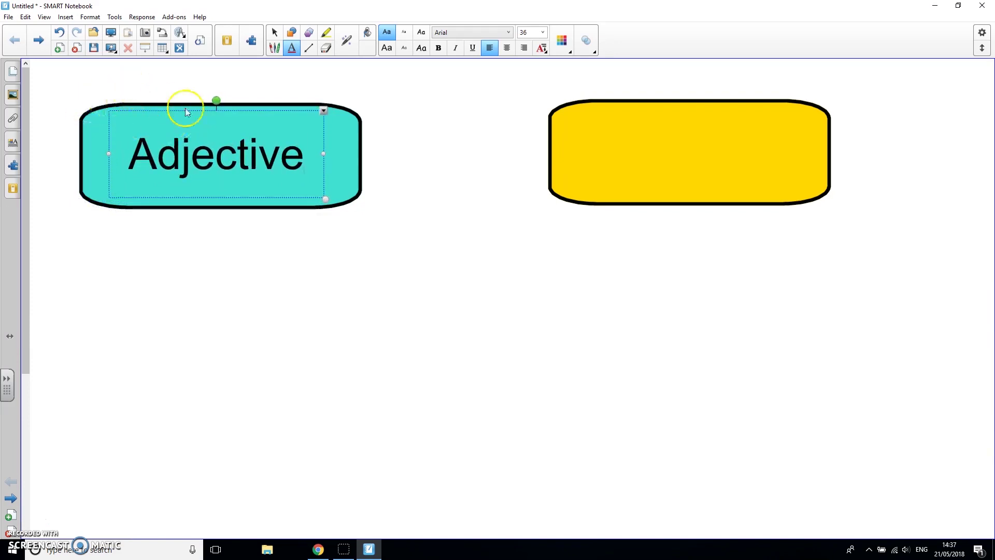
left_click(275, 35)
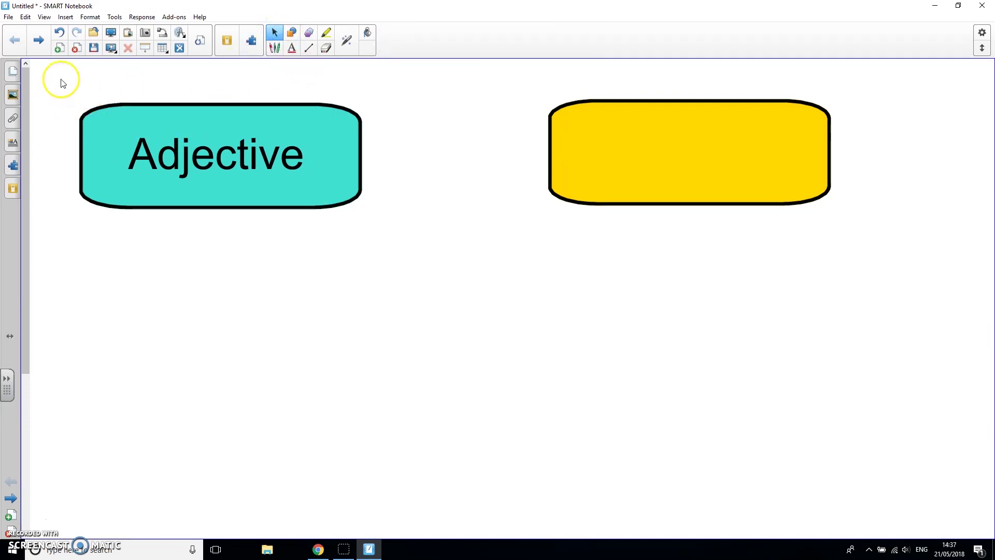
Select the cyan box with its label and lock them in place
left_click_drag(60, 78, 398, 241)
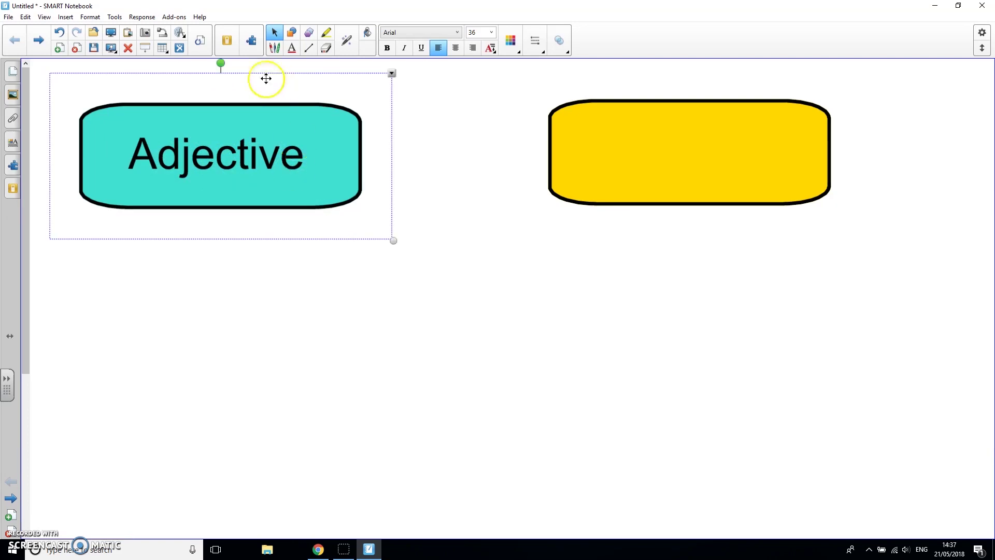
mouse_move(267, 80)
left_mouse_down()
mouse_move(279, 82)
mouse_move(257, 70)
mouse_move(276, 83)
left_mouse_up()
left_click(391, 73)
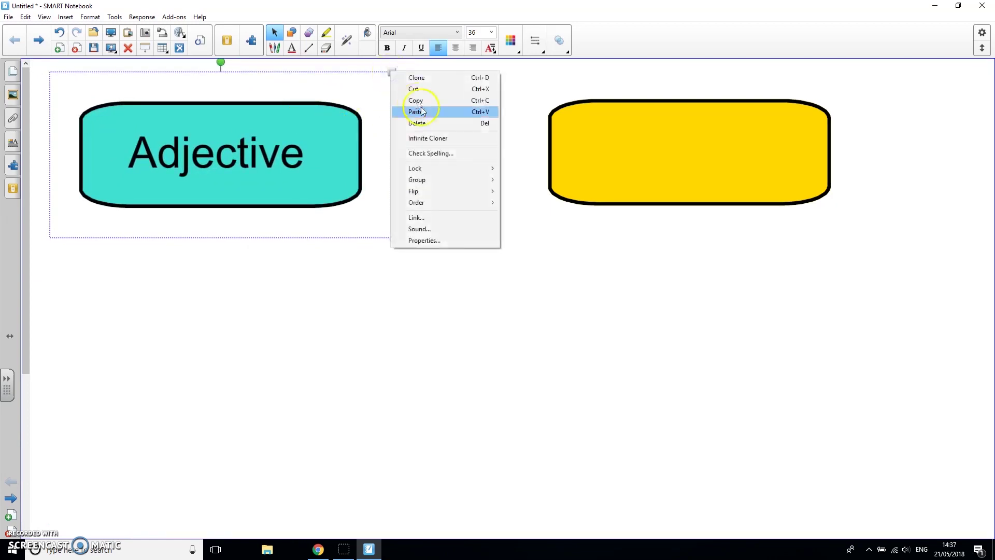
mouse_move(423, 168)
left_click(522, 179)
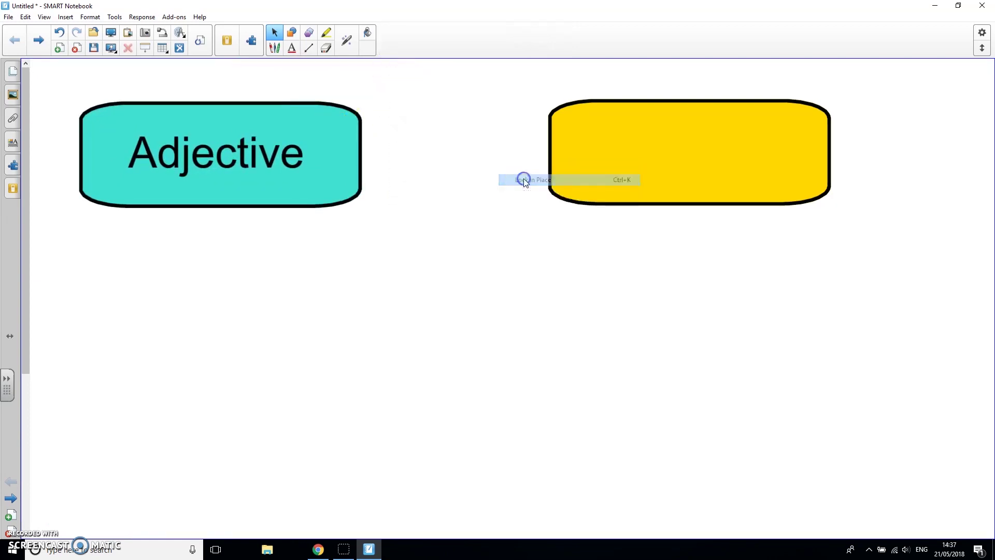
Add the word Adverb inside the yellow box and centre it
left_click(292, 47)
left_click(603, 151)
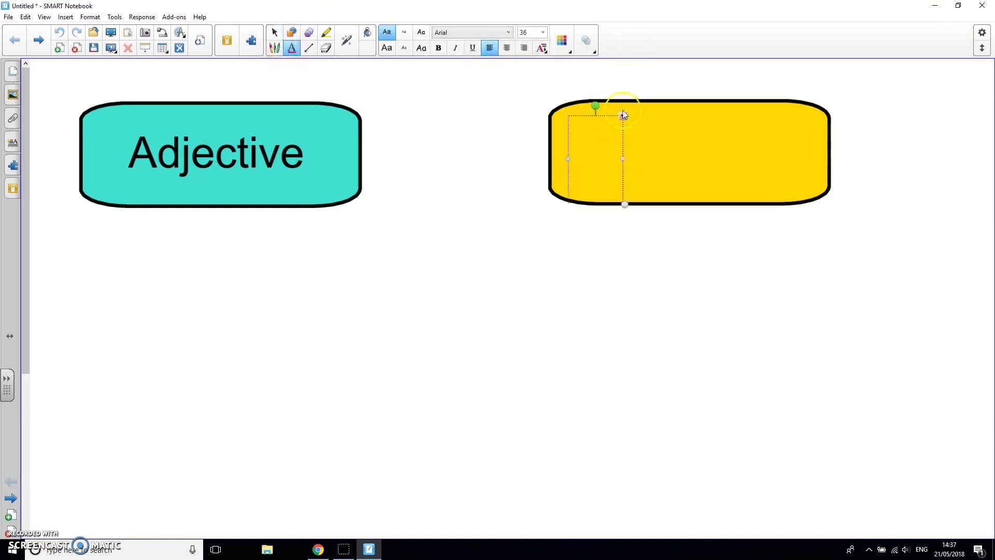
type("Adver")
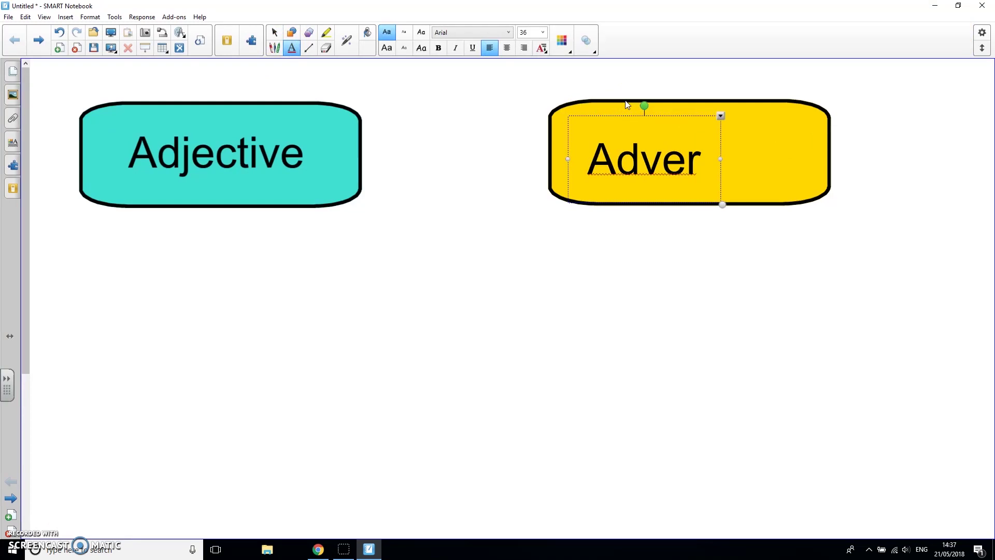
type("b")
left_click(632, 117)
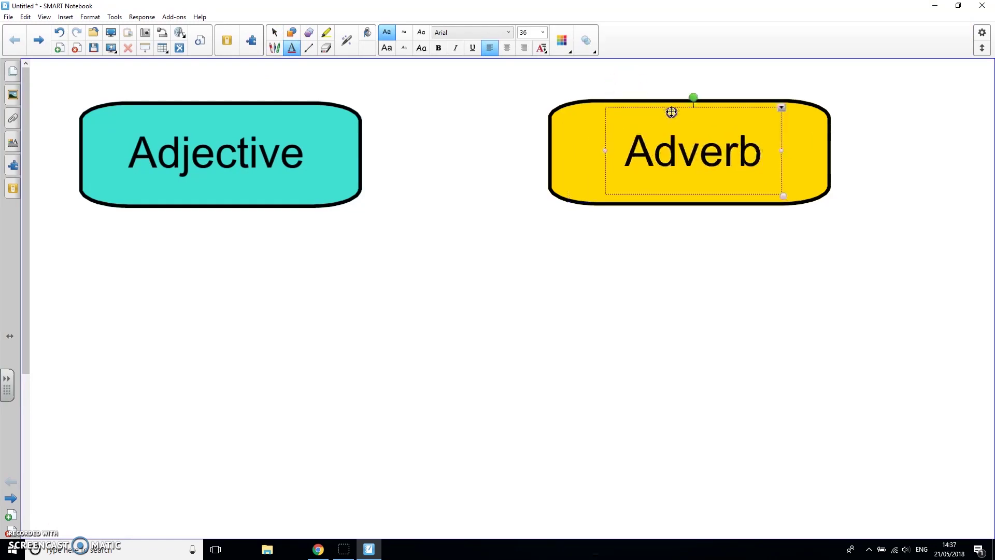
left_click_drag(632, 118, 663, 108)
left_click(272, 33)
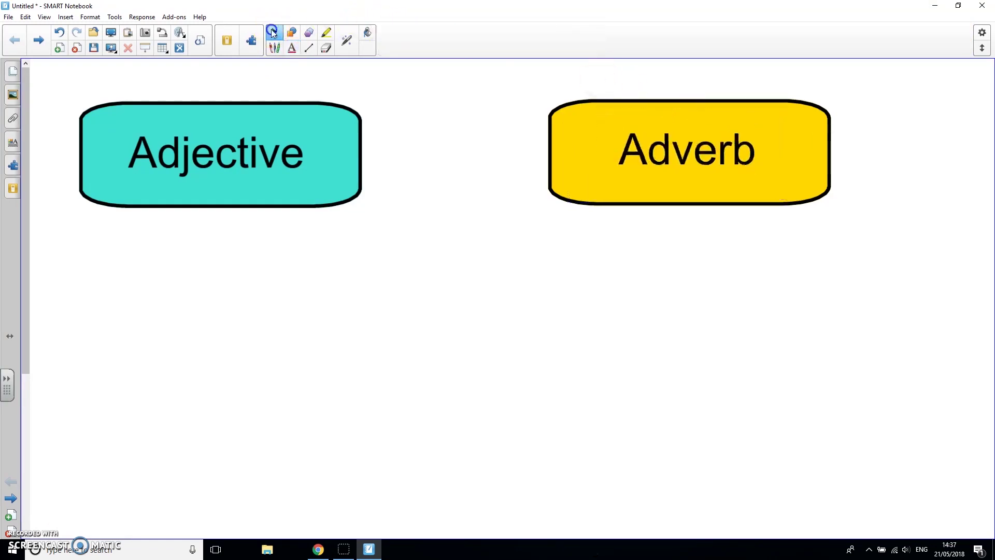
Select the yellow box with its label and lock them in place
left_click_drag(528, 77, 885, 250)
left_click(700, 165)
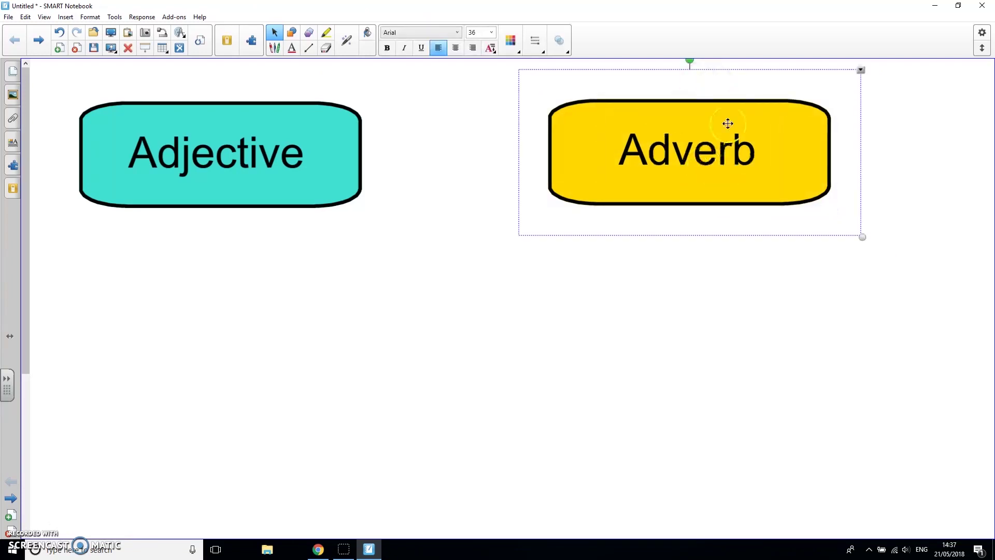
left_click_drag(651, 55, 654, 70)
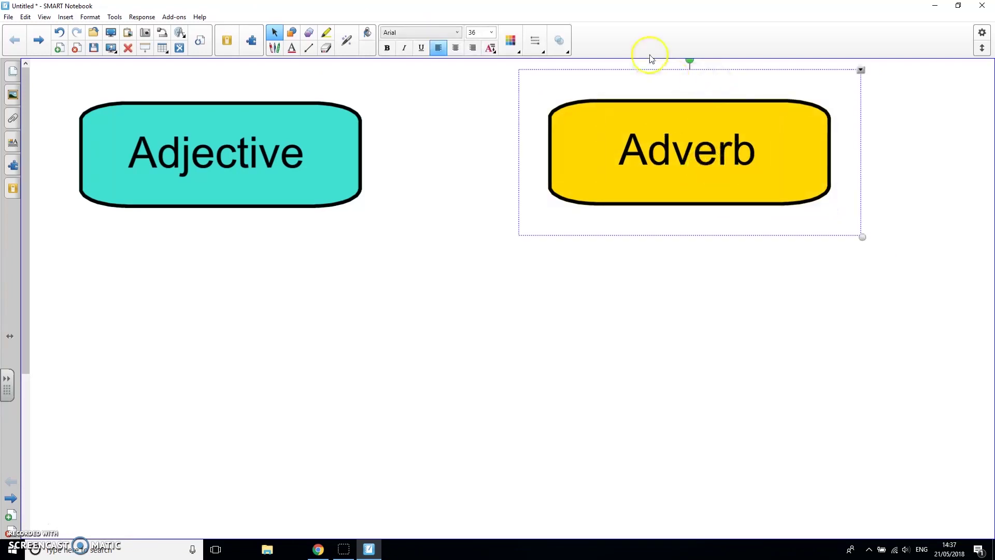
left_click(860, 71)
mouse_move(885, 166)
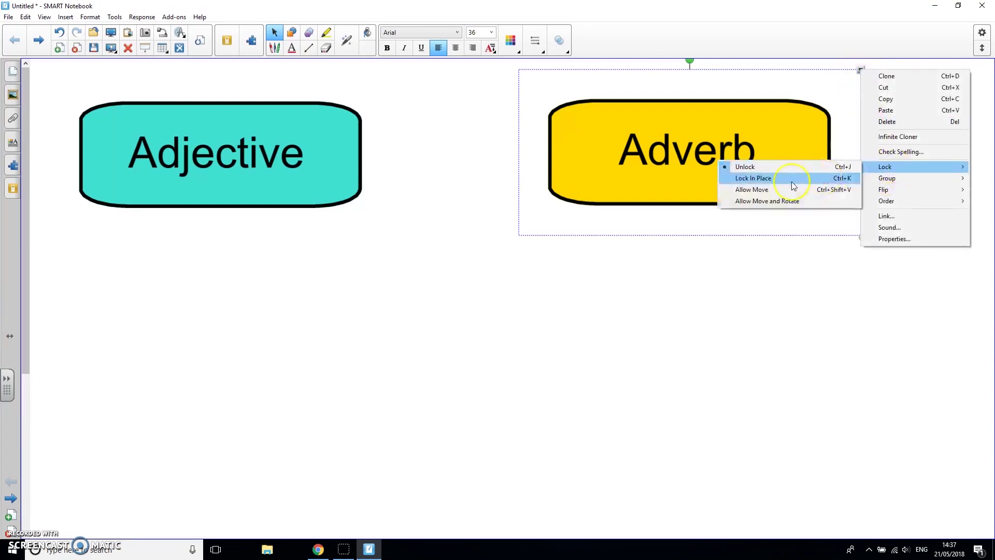
left_click(788, 180)
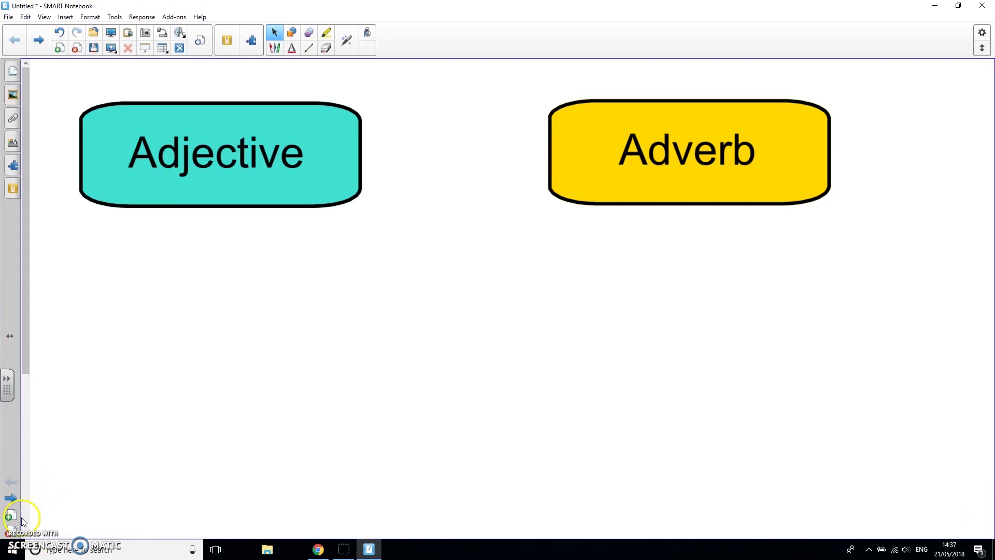
Set the text size for new words to 18
left_click(293, 49)
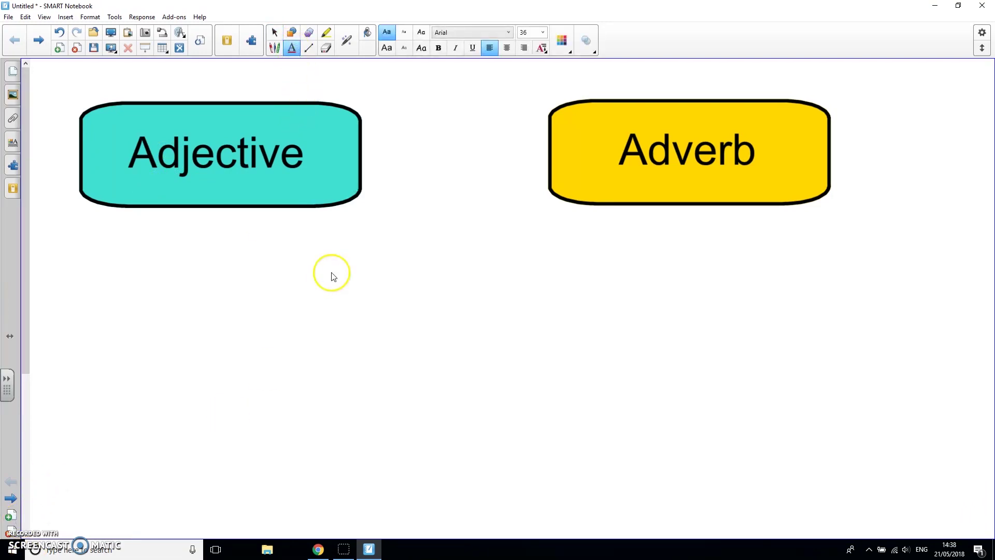
left_click(543, 36)
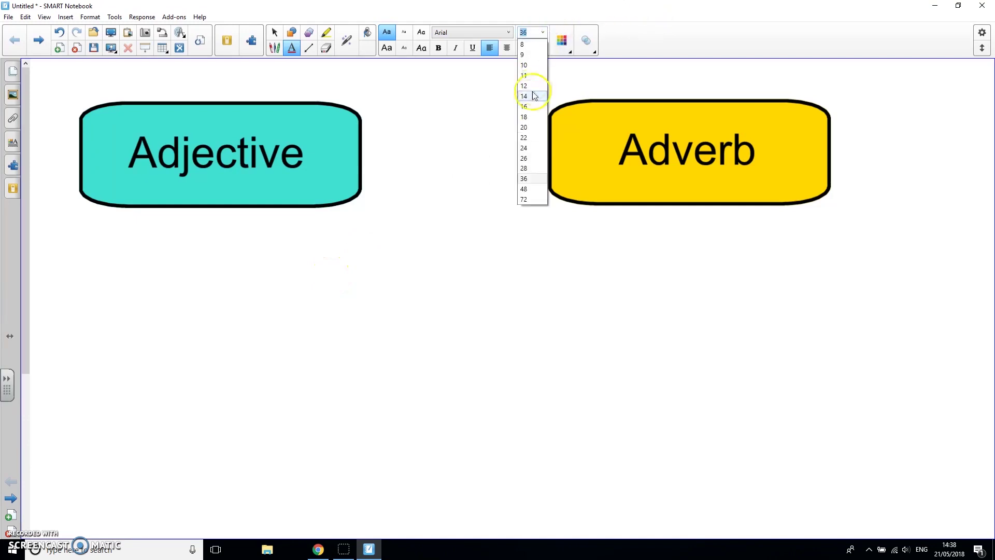
left_click(534, 118)
Add Quick, Quickly, Slow and Slowly as separate text items below the two boxes
left_click(178, 357)
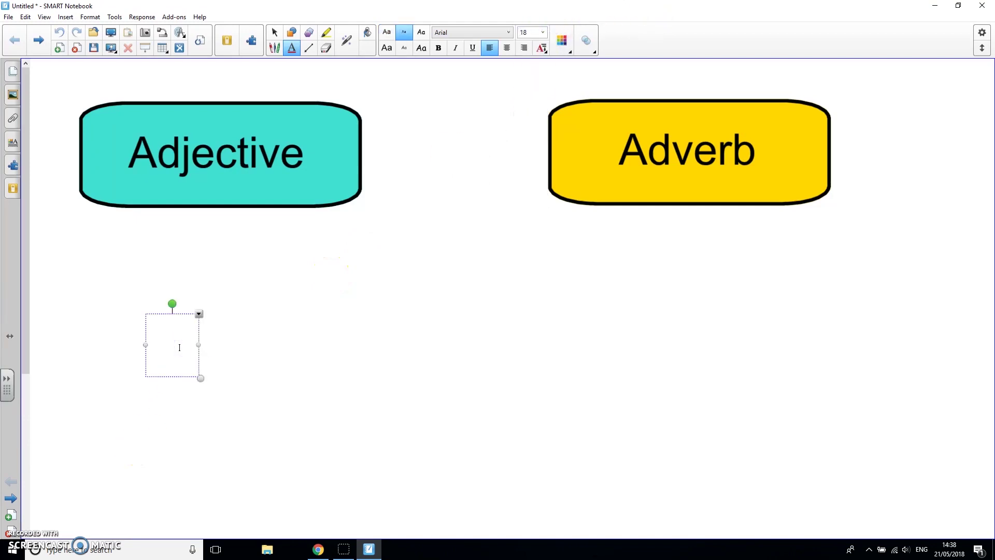
type("Quic")
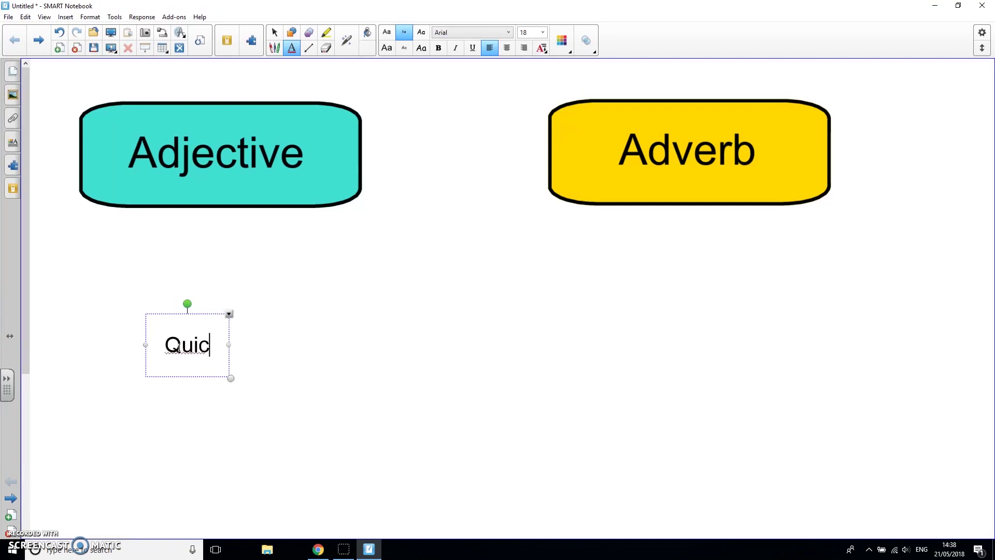
type("k")
left_click(623, 292)
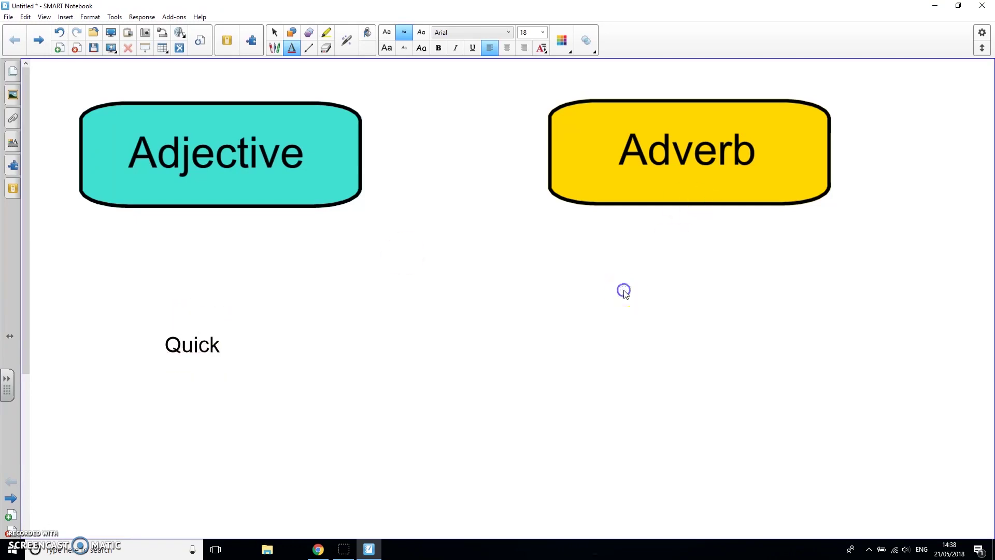
left_click(585, 332)
type("Quickly")
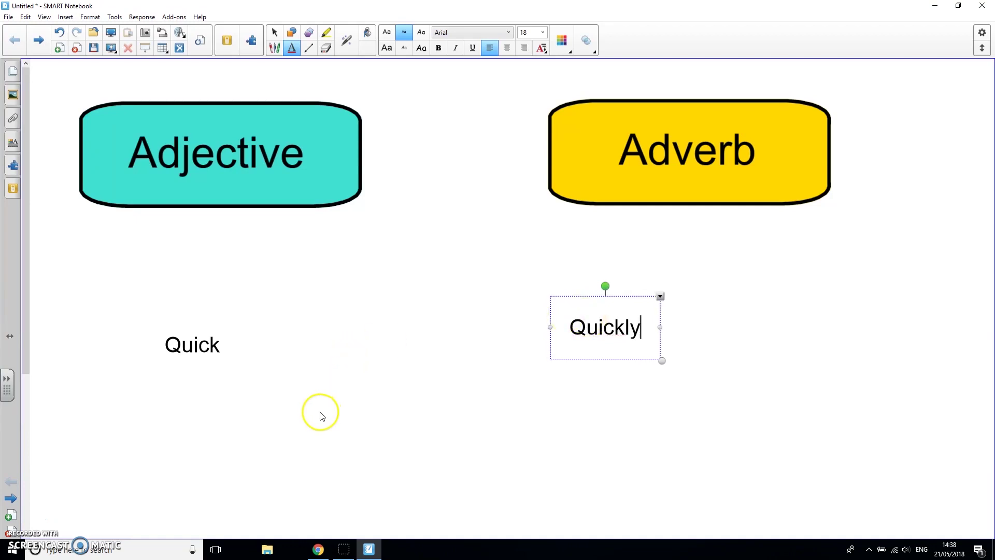
left_click(320, 412)
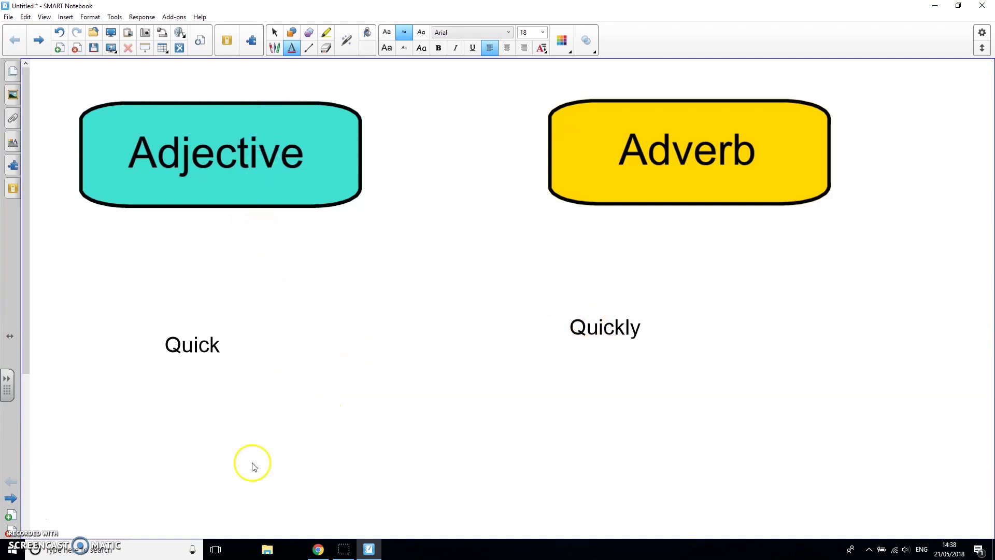
left_click(254, 430)
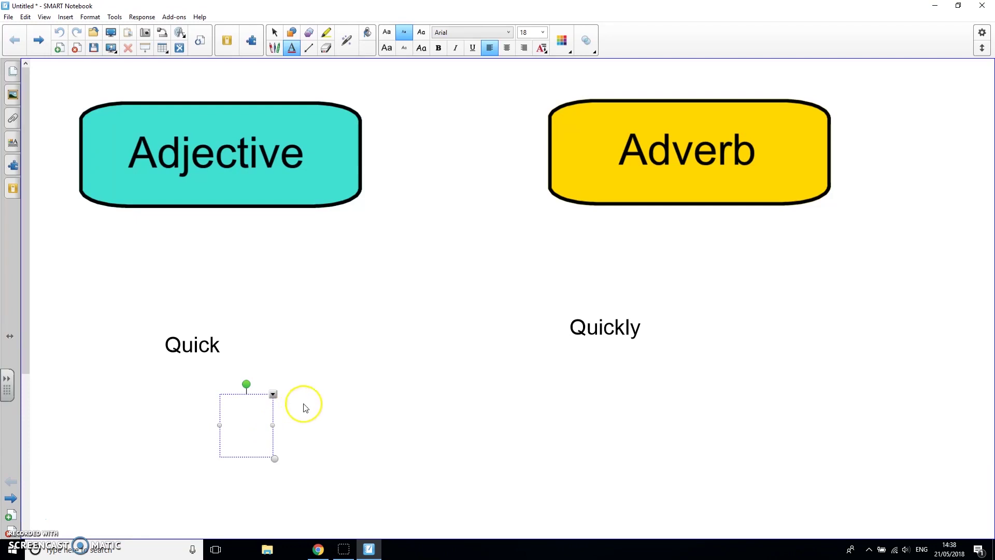
type("Slo")
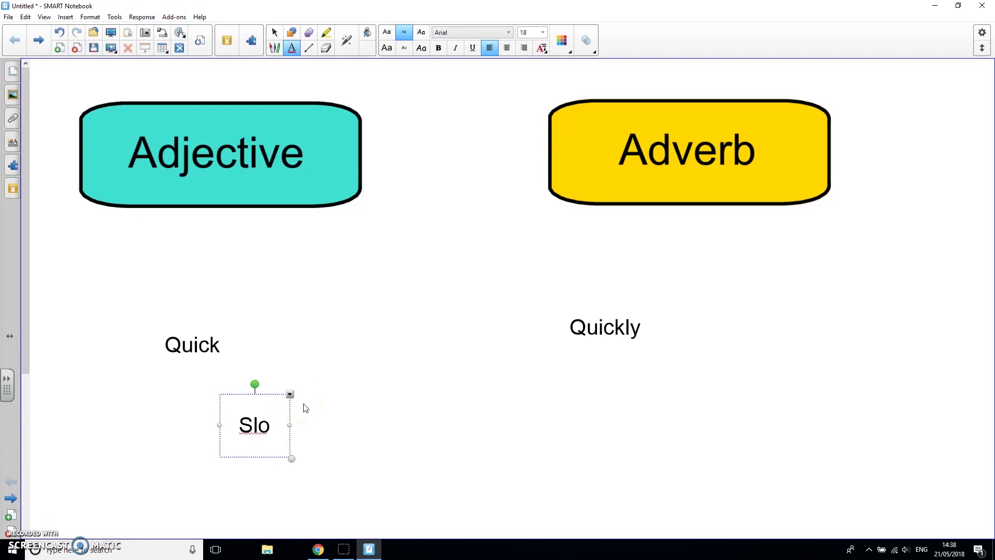
type("w")
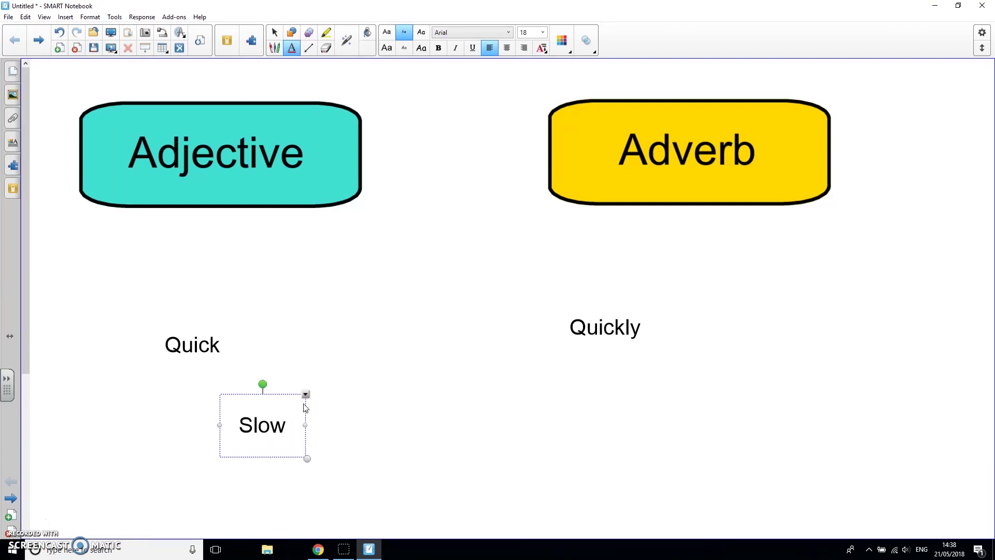
left_click(413, 443)
left_click(548, 417)
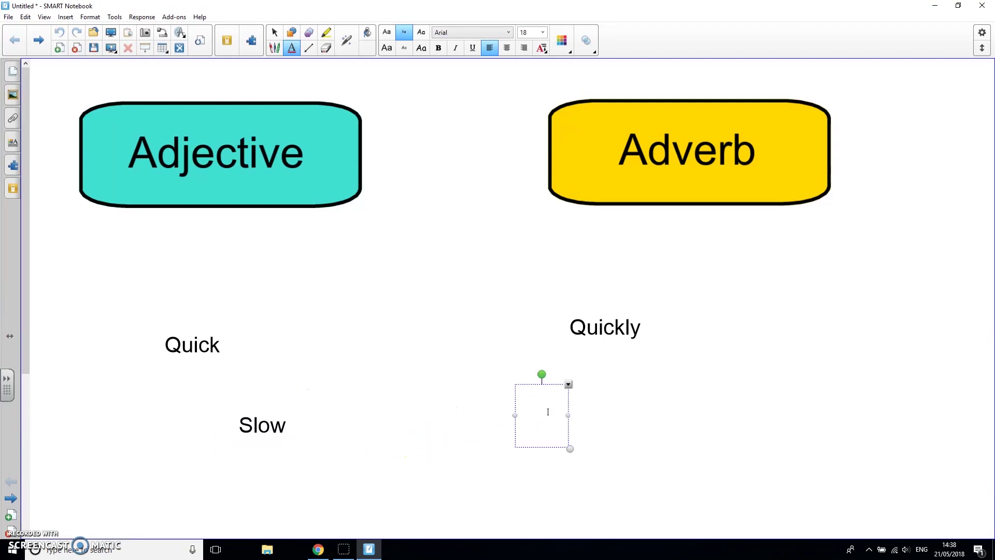
type("Slowly")
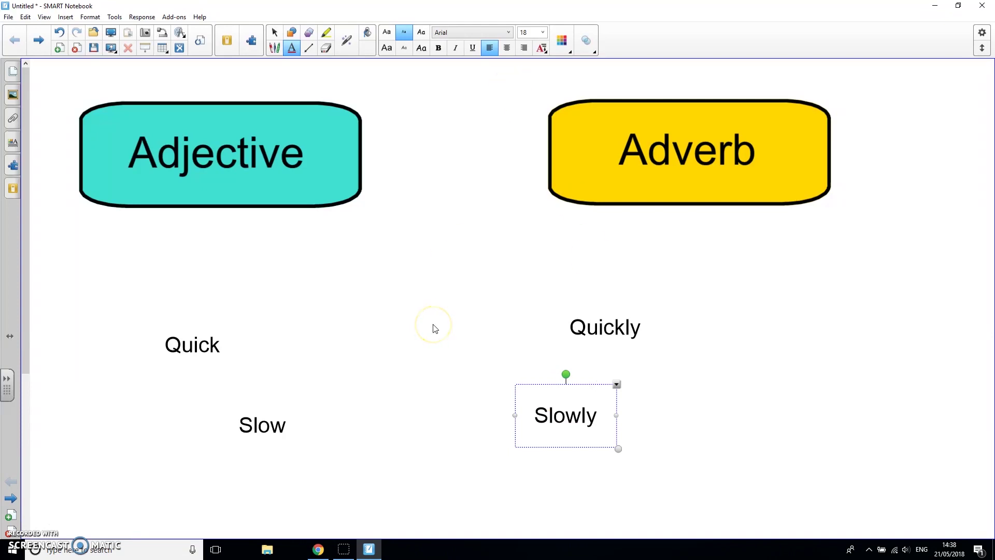
Move Quick toward the page centre and Slow up and to the right
left_click(432, 326)
left_click(178, 344)
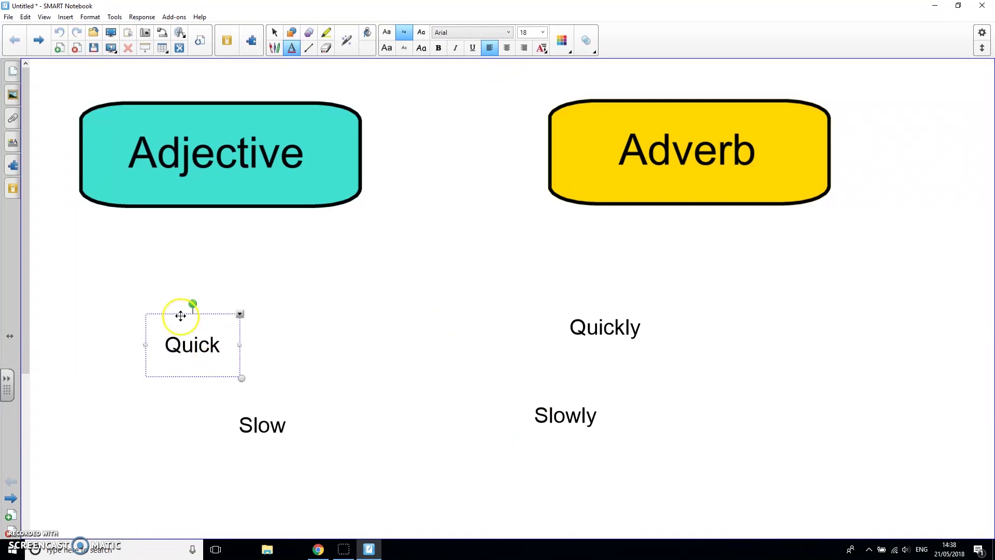
left_click_drag(178, 315, 288, 311)
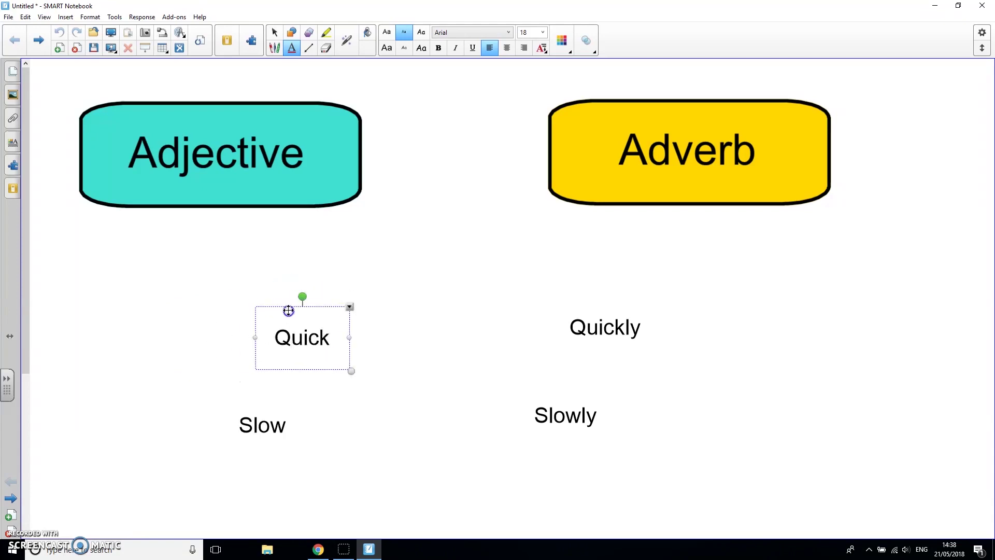
left_click(274, 33)
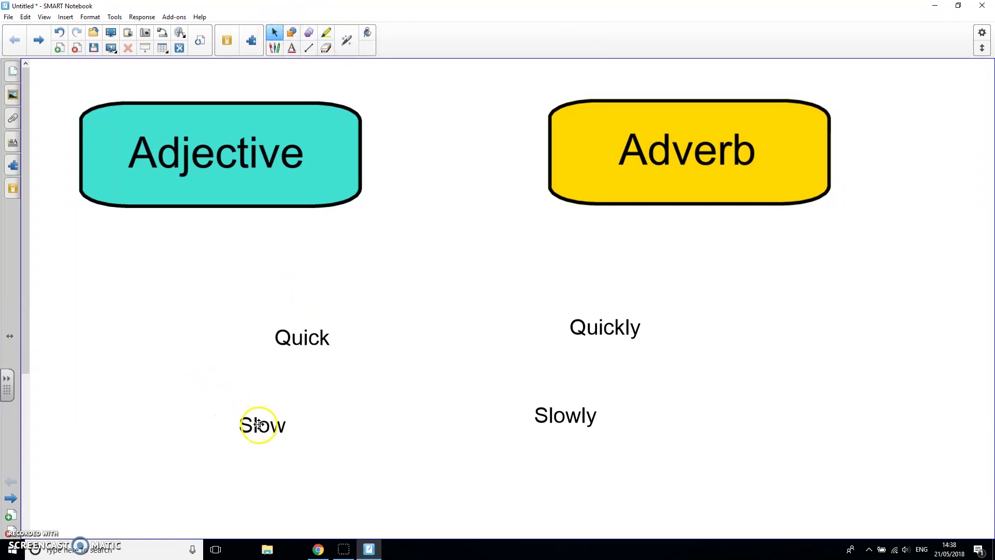
mouse_move(257, 422)
left_mouse_down()
mouse_move(416, 348)
mouse_move(415, 368)
left_mouse_up()
Move Slowly left below Quick and Quickly down beside it, then select the Adjective box
left_click(551, 413)
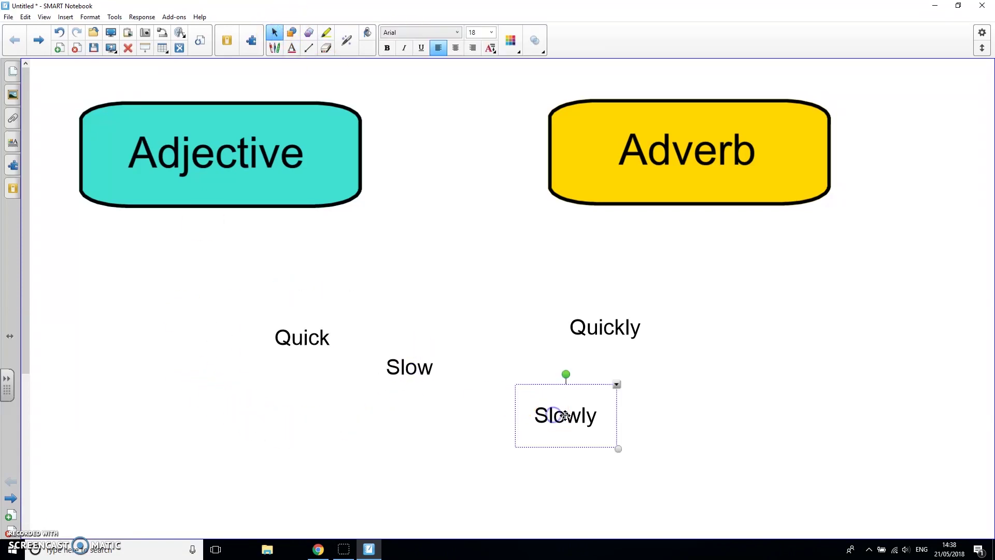
mouse_move(551, 390)
left_mouse_down()
mouse_move(326, 407)
mouse_move(284, 378)
mouse_move(298, 388)
left_mouse_up()
left_click(596, 326)
left_click_drag(596, 327, 510, 412)
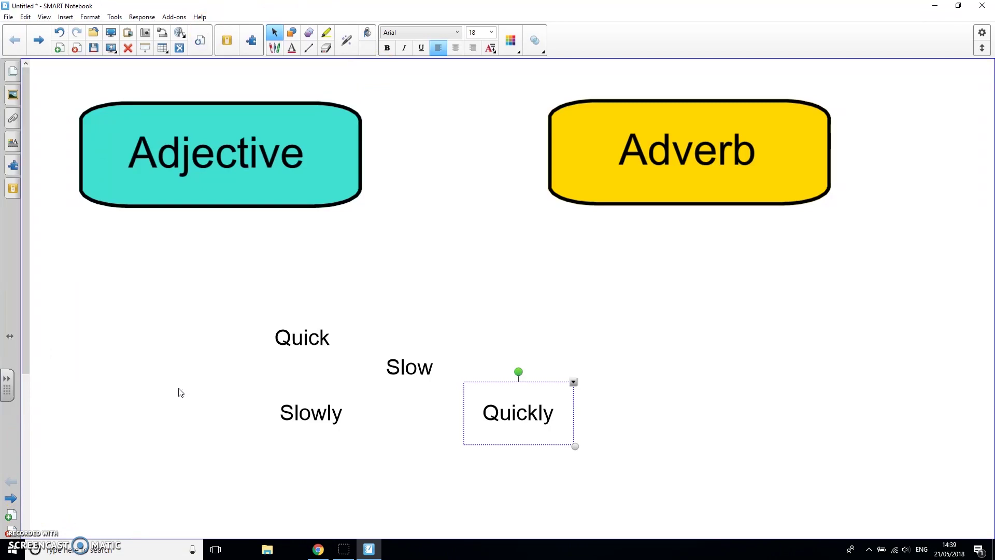
left_click(180, 110)
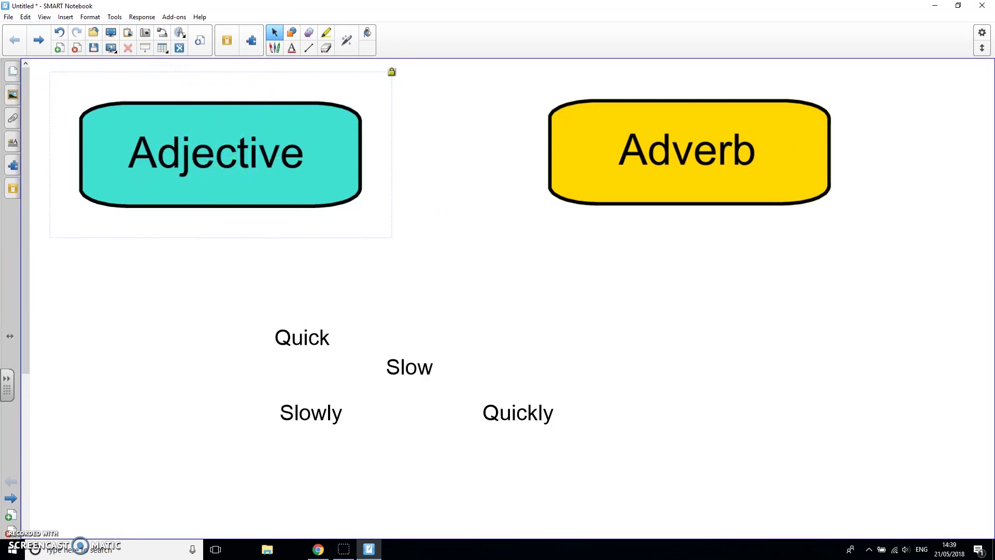
Start the Activity Builder add-on and begin editing the Adjective box's rules
left_click(12, 165)
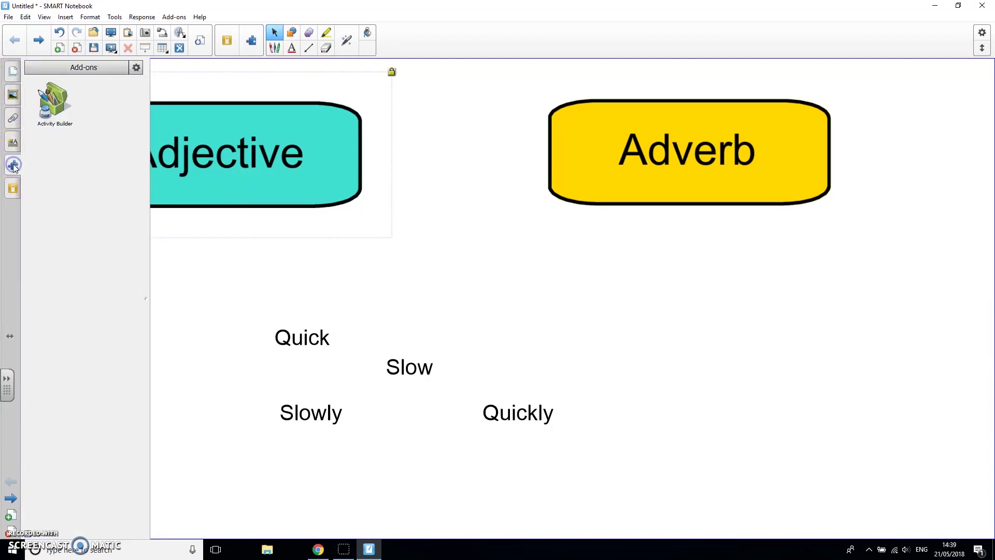
left_click(53, 107)
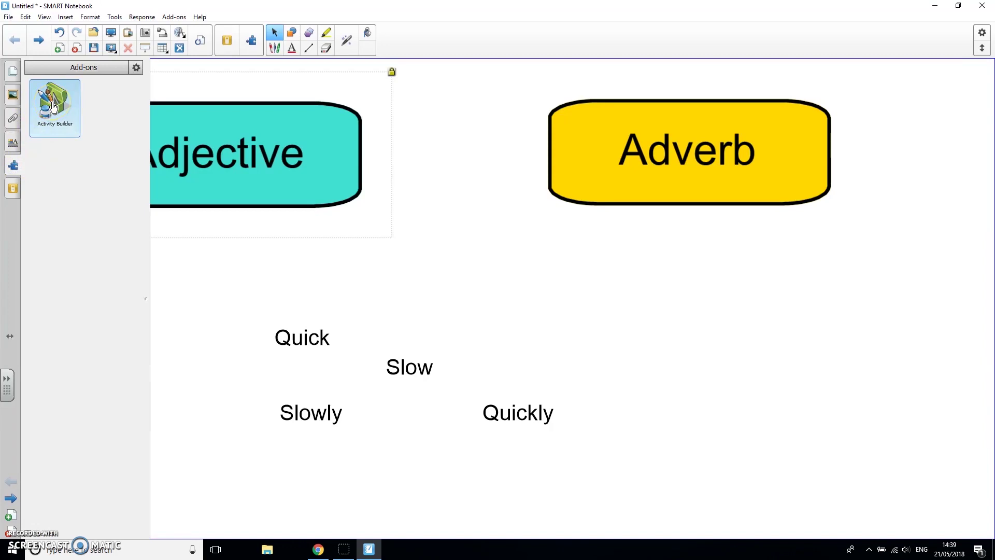
left_click(53, 106)
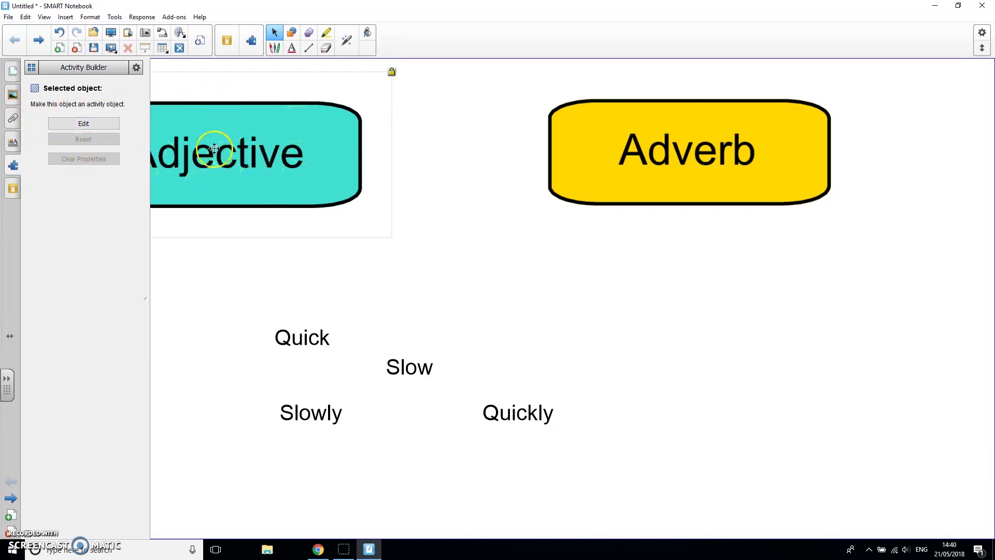
left_click(78, 128)
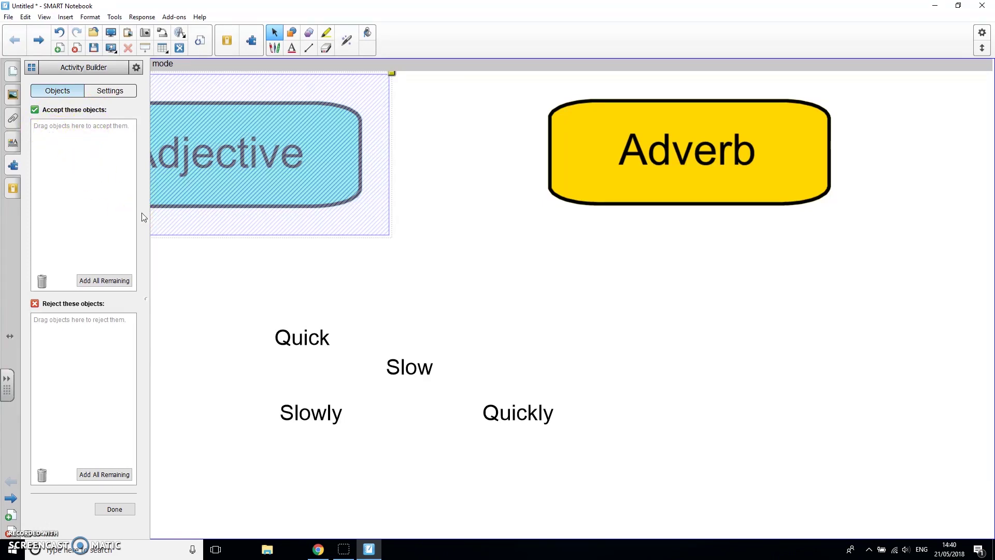
Test dropping Quick onto the Adjective box, then return to the Activity Builder panel
left_click(117, 211)
mouse_move(300, 338)
left_mouse_down()
mouse_move(225, 295)
mouse_move(62, 156)
mouse_move(55, 124)
left_mouse_up()
left_click(12, 96)
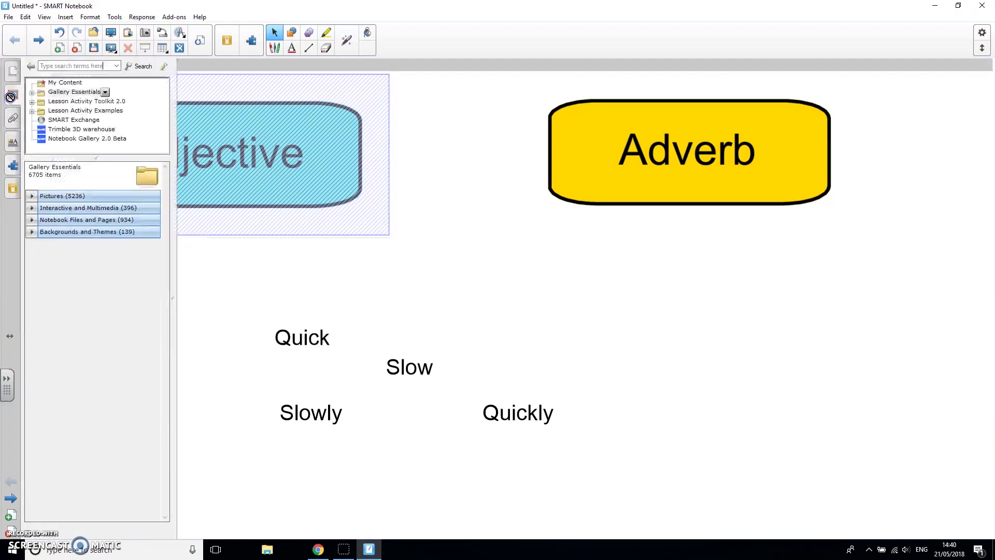
left_click(14, 166)
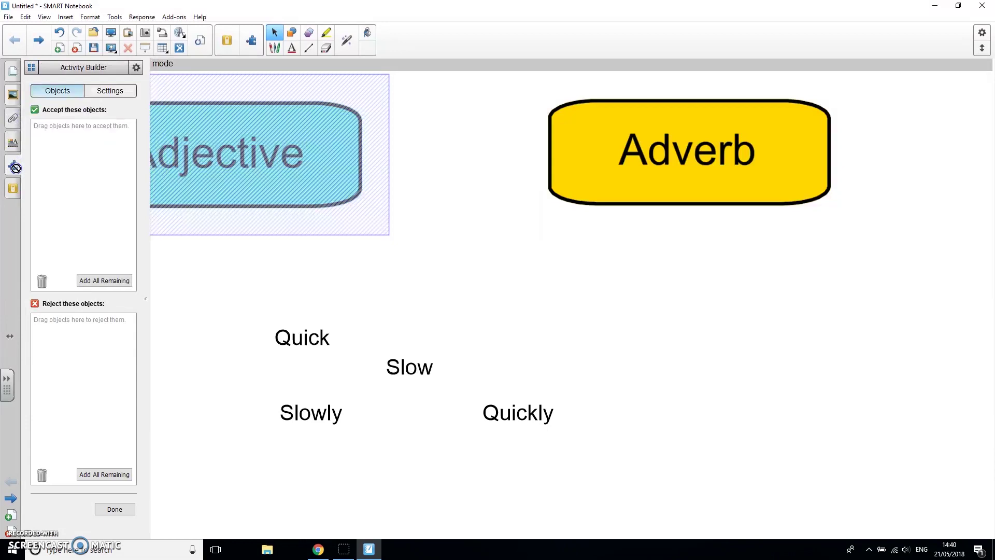
left_click_drag(307, 338, 72, 244)
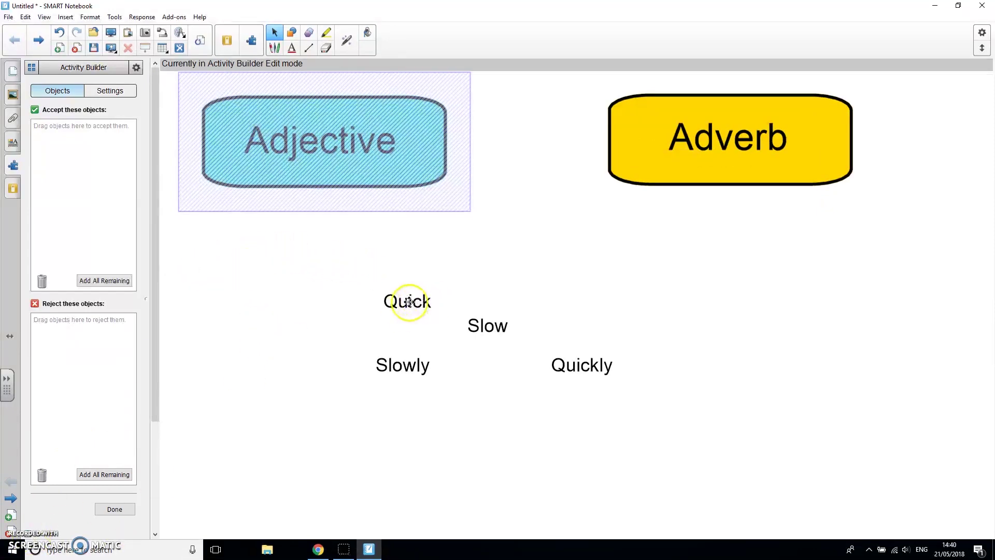
Add Quick and Slow as the Adjective box's accepted words, removing Slowly added by mistake
mouse_move(404, 301)
left_mouse_down()
mouse_move(66, 152)
mouse_move(133, 184)
left_mouse_up()
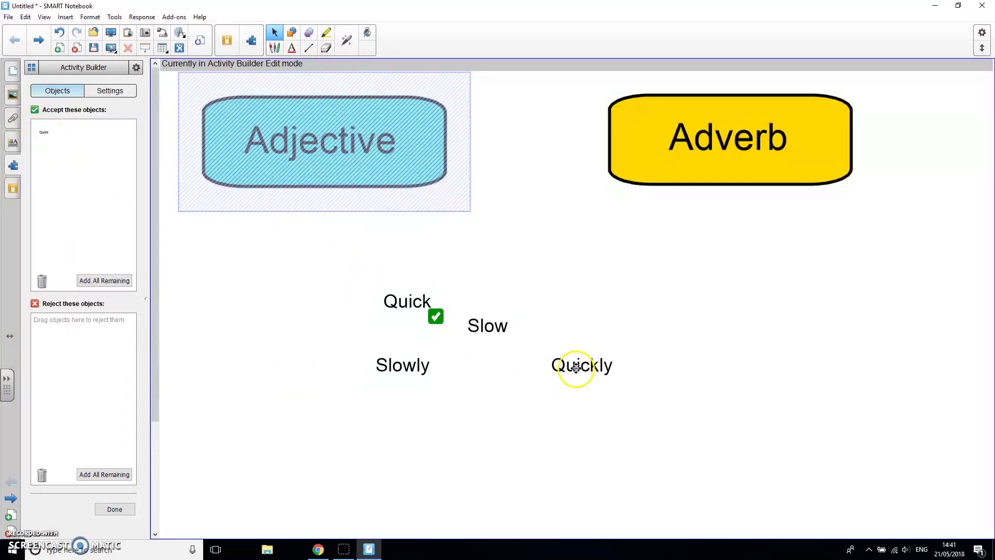
left_click_drag(488, 327, 62, 171)
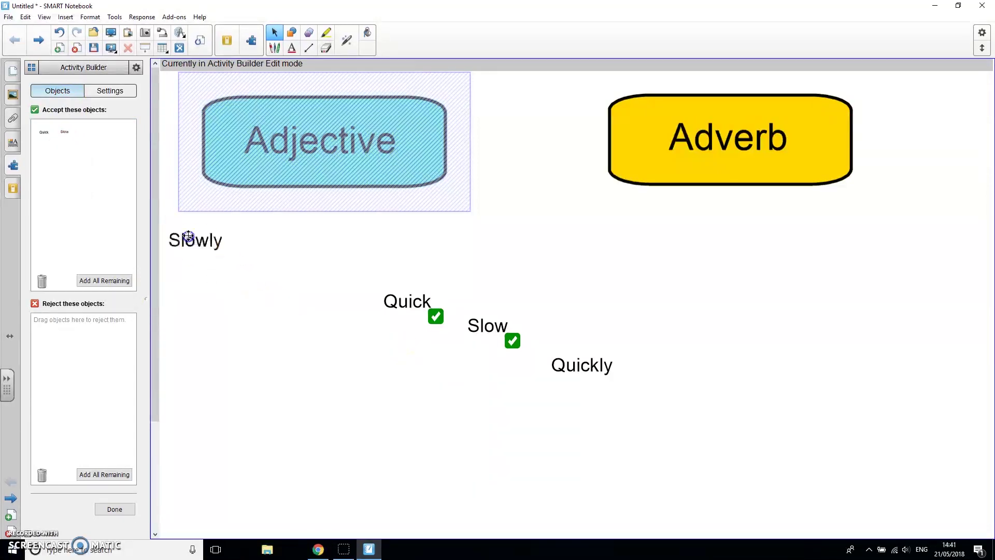
left_click_drag(412, 369, 84, 208)
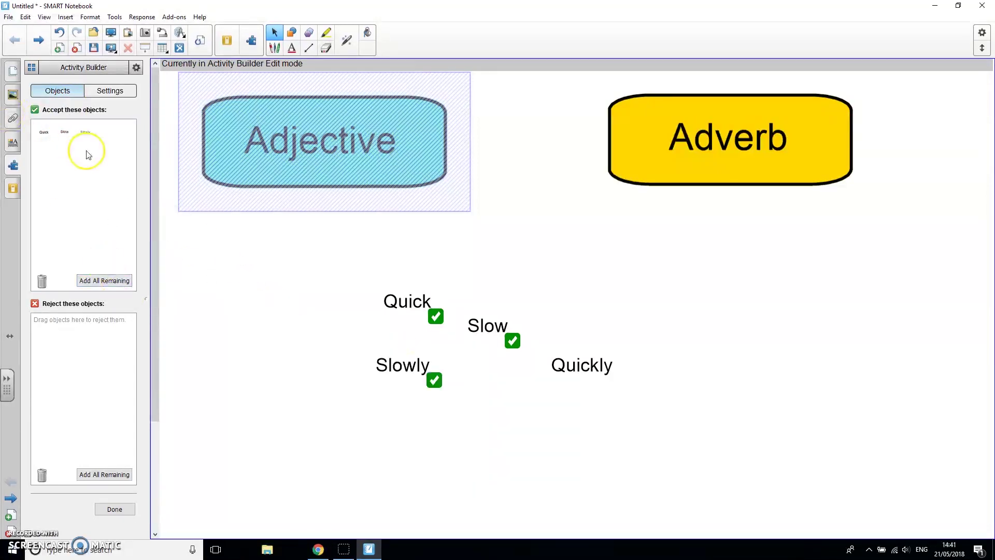
left_click(53, 222)
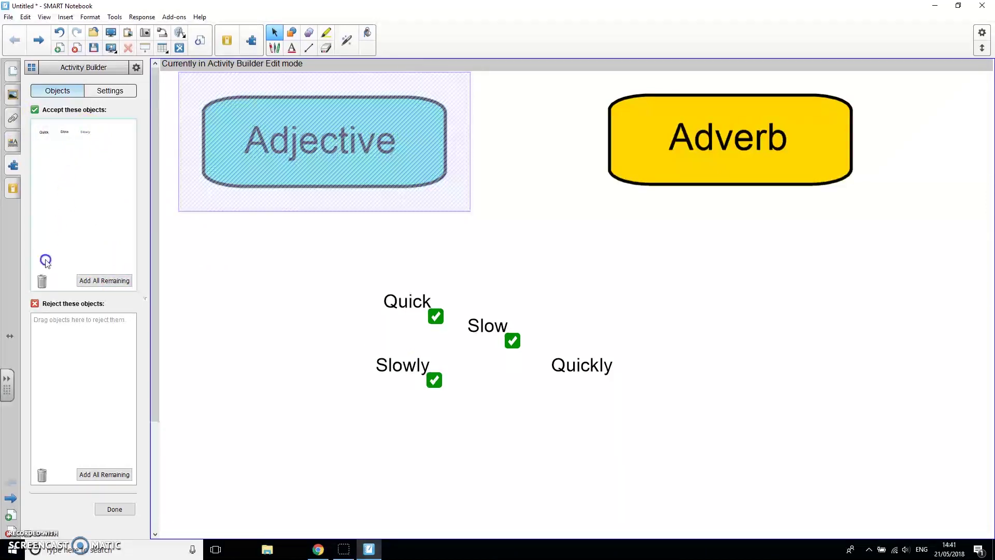
left_click(42, 281)
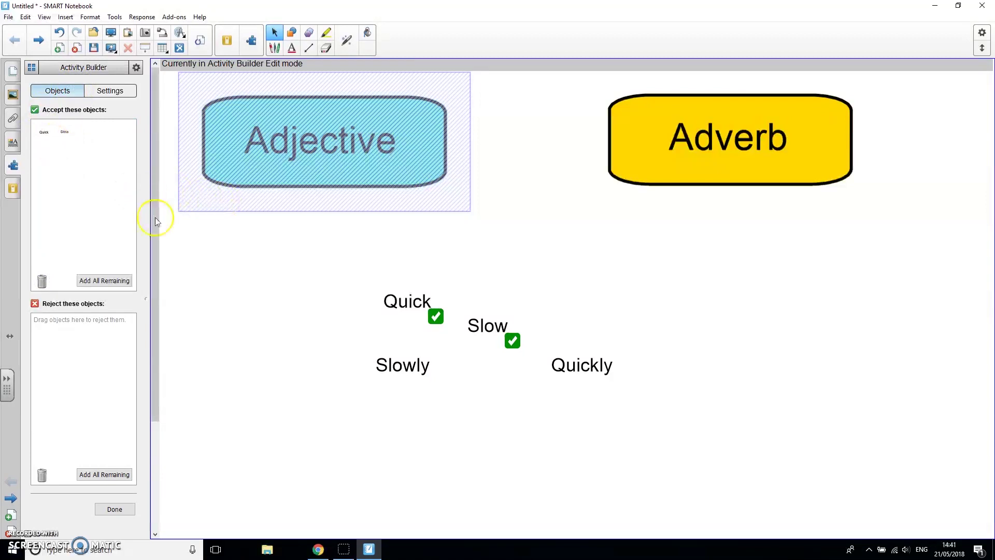
mouse_move(150, 228)
left_mouse_down()
mouse_move(199, 230)
mouse_move(147, 228)
mouse_move(156, 226)
left_mouse_up()
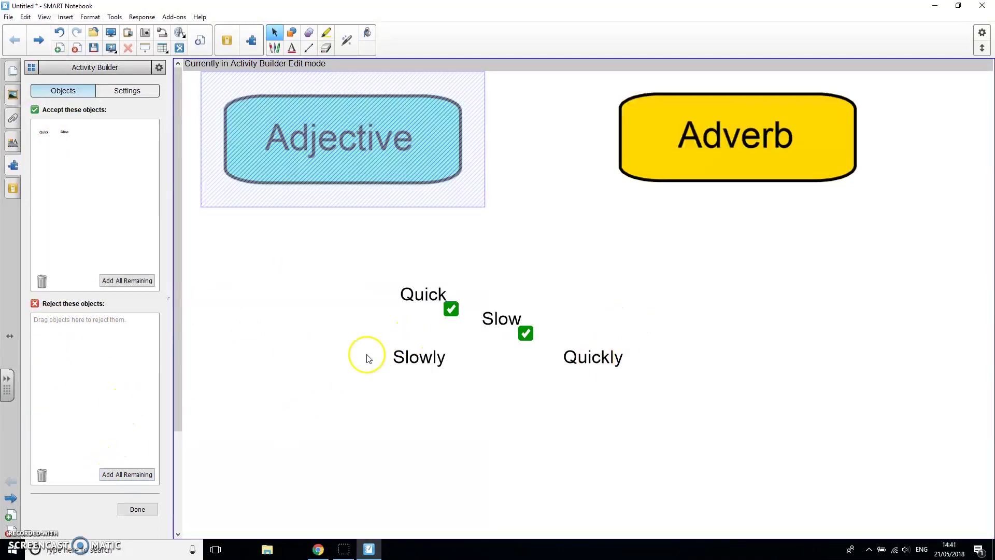
Reject all remaining words (Slowly, Quickly) for the Adjective box and finish with Done
left_click(110, 479)
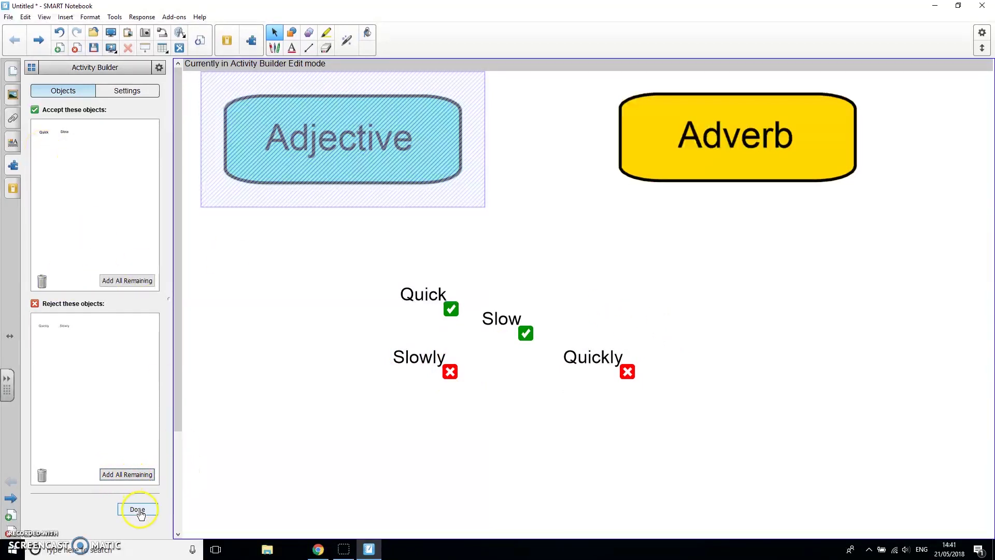
left_click(139, 512)
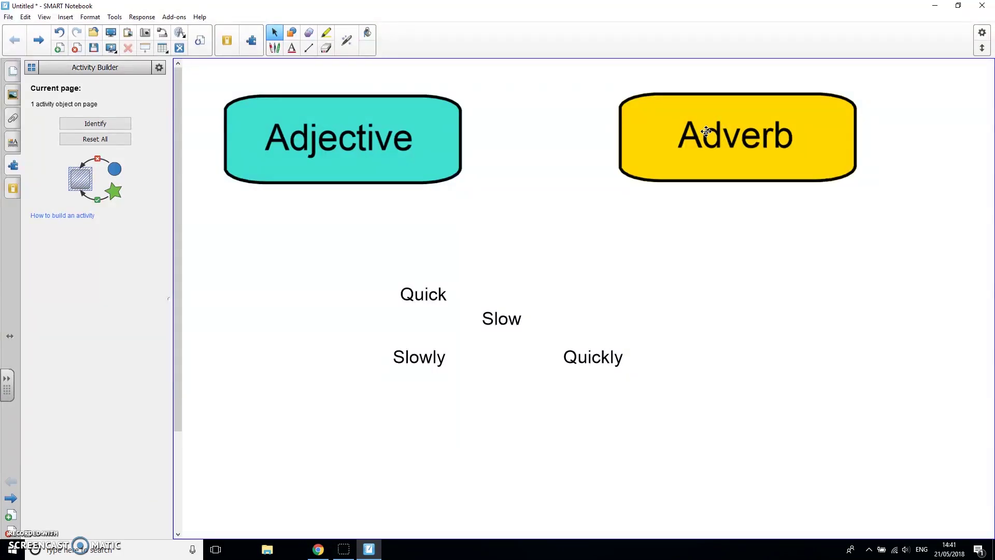
Edit the Adverb box to accept Slowly and Quickly and reject the remaining Quick and Slow
left_click(722, 132)
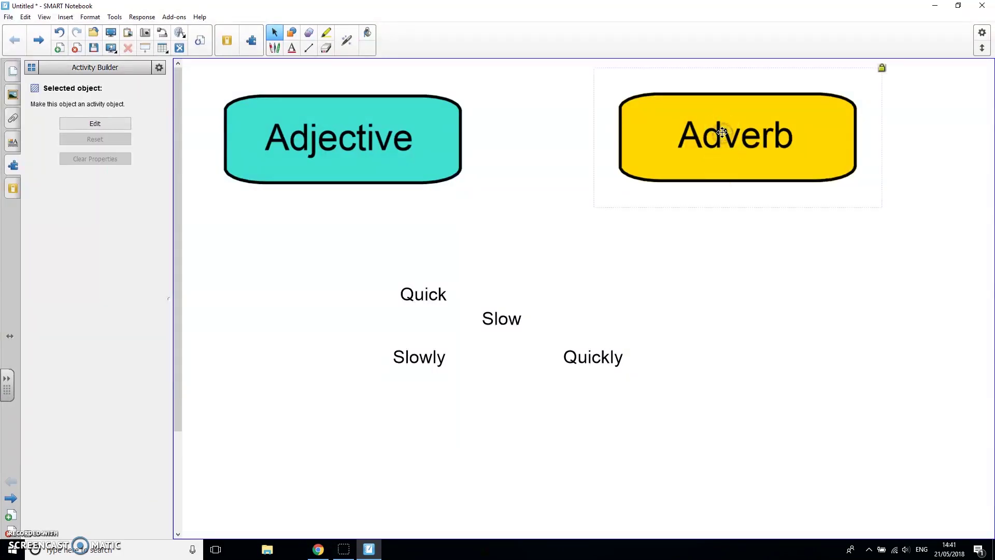
left_click(101, 130)
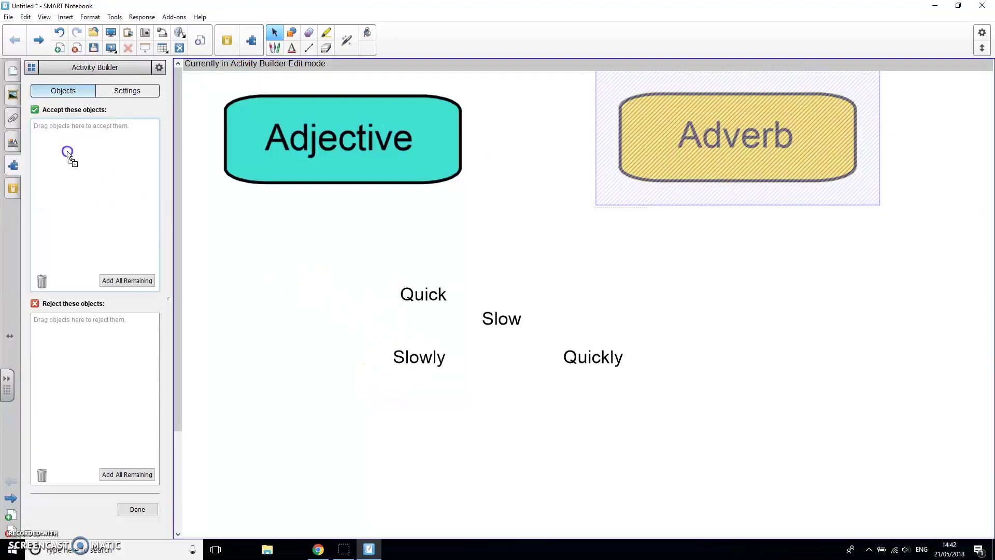
left_click_drag(417, 358, 68, 152)
mouse_move(618, 365)
left_mouse_down()
mouse_move(188, 196)
mouse_move(100, 177)
left_mouse_up()
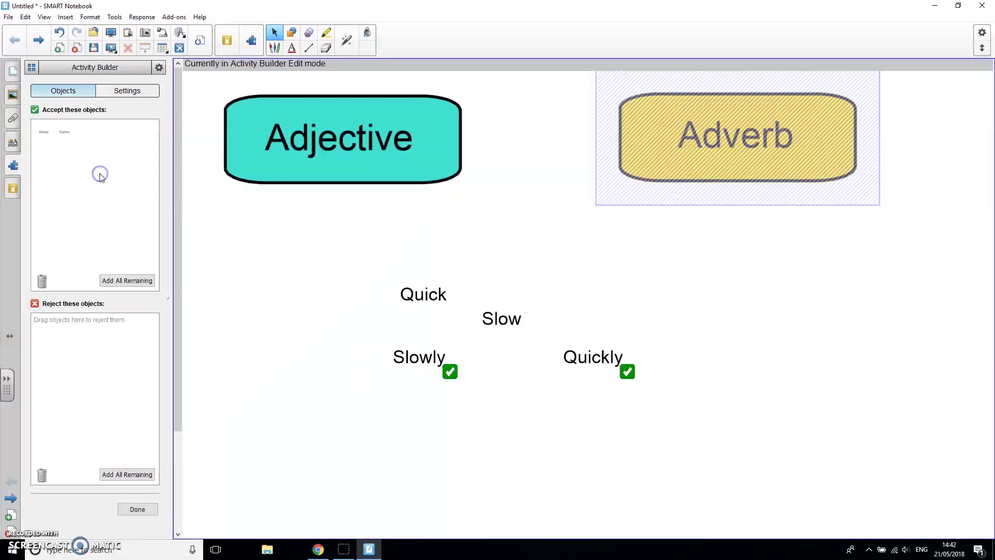
left_click(106, 474)
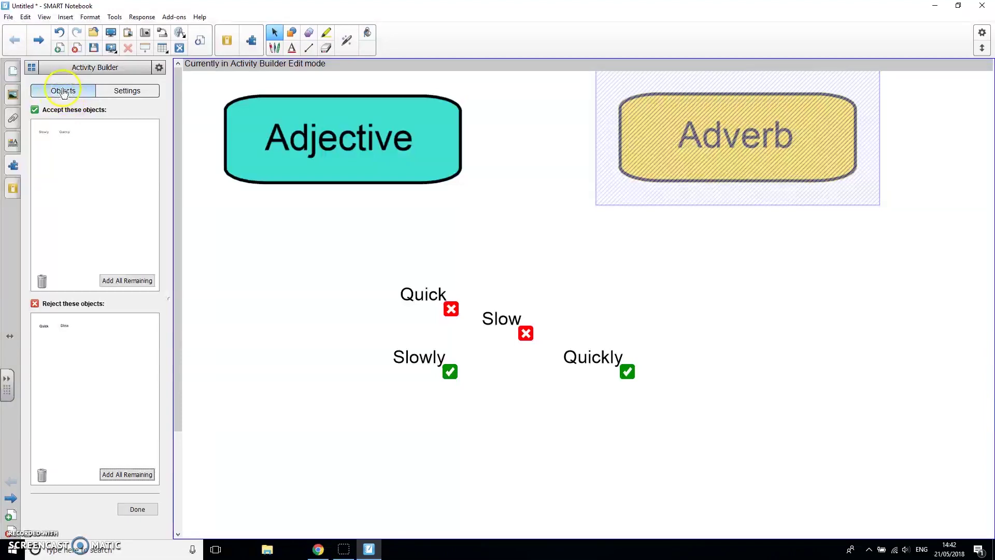
Keep Fade Out for accepted and Bounce Back for rejected animations in Settings, then finish with Done
left_click(121, 94)
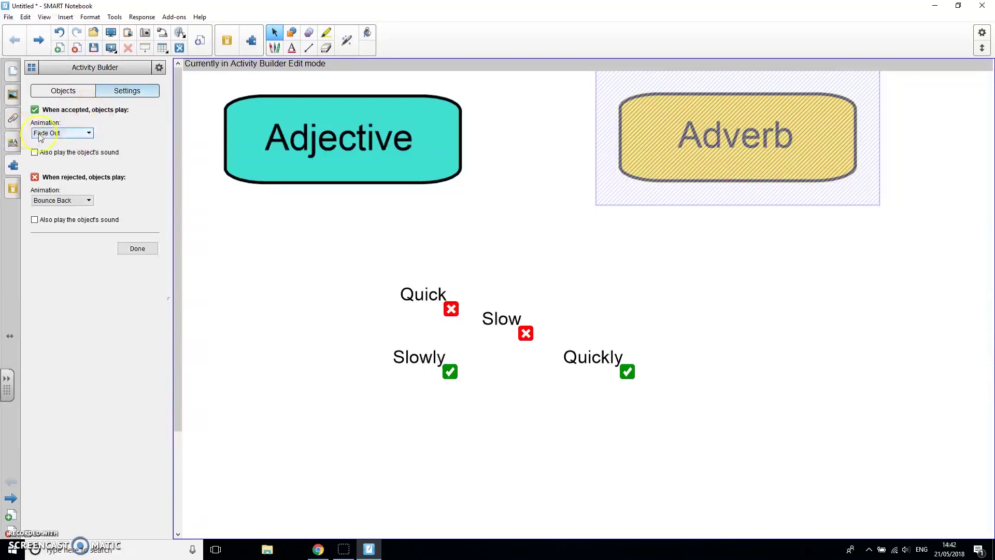
left_click(89, 133)
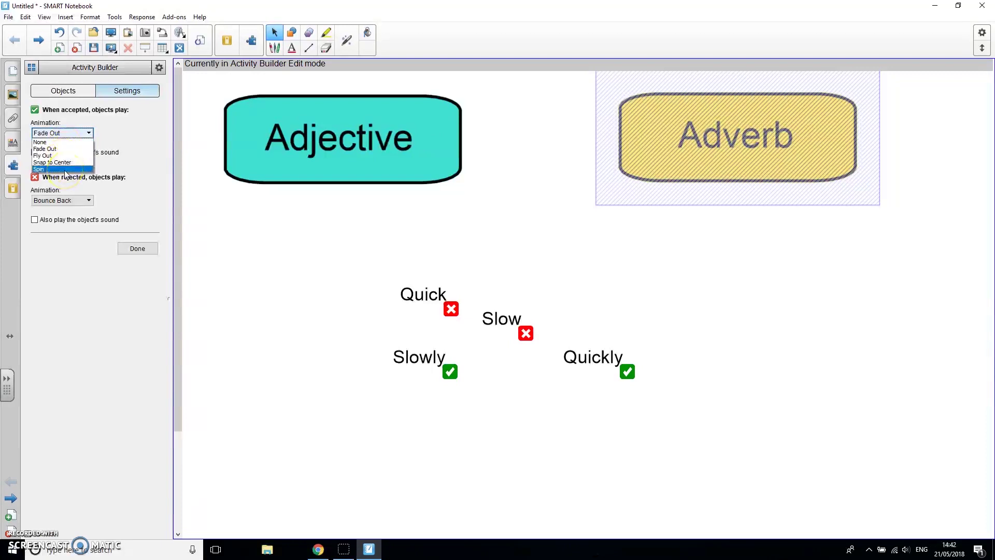
left_click(58, 133)
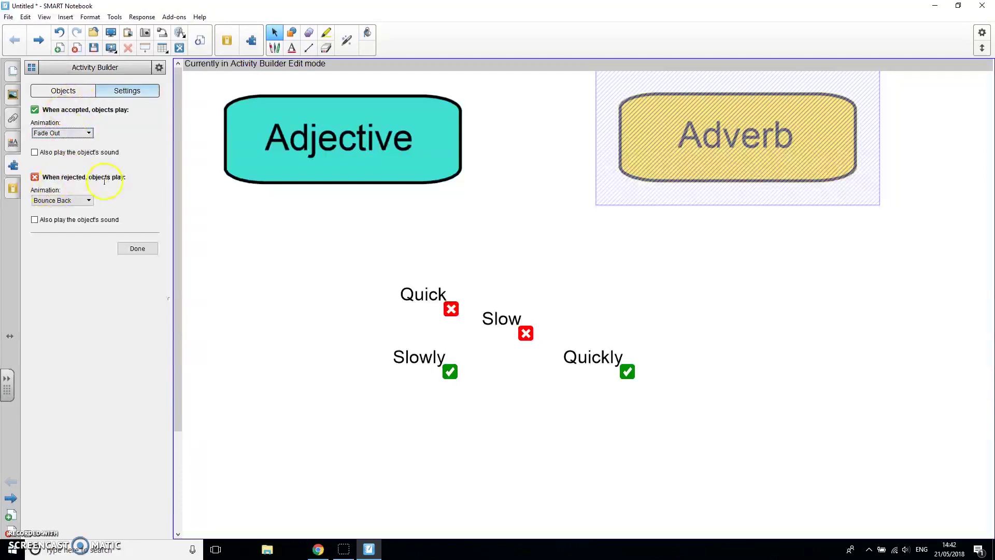
left_click(89, 200)
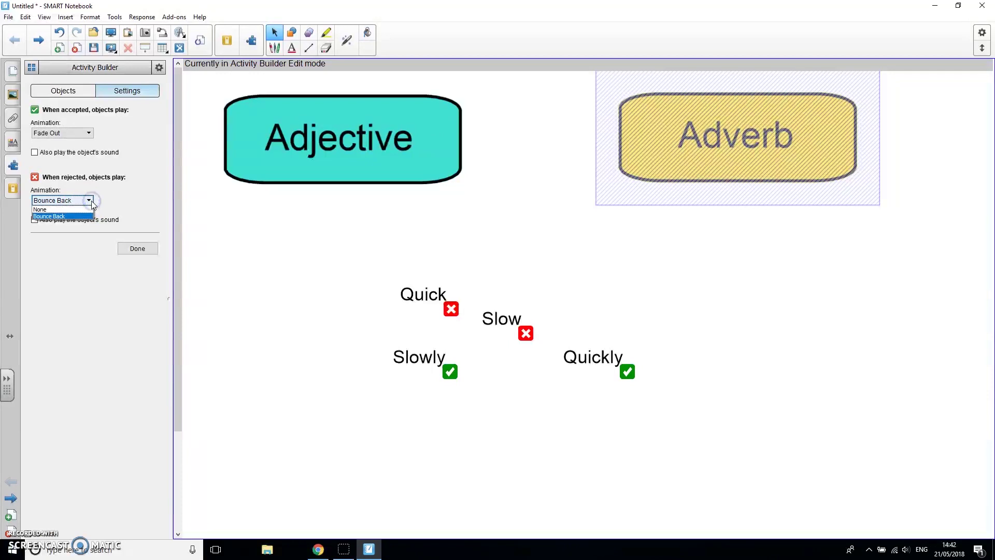
left_click(71, 211)
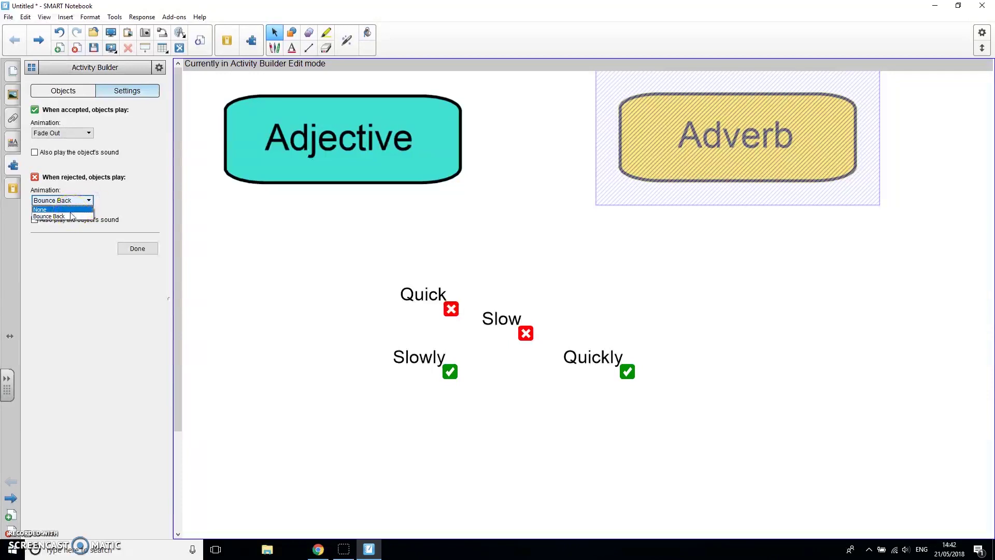
left_click(71, 203)
left_click(72, 202)
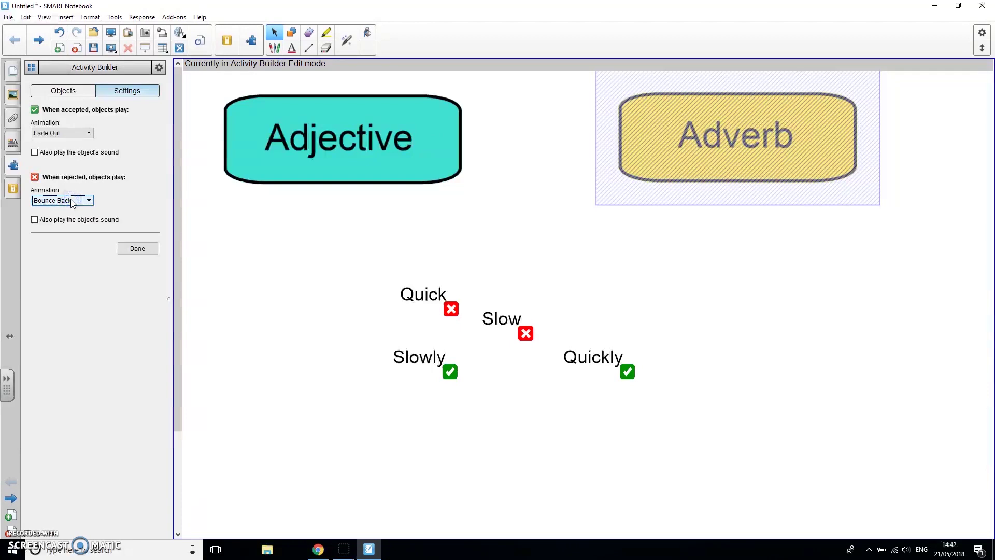
left_click(133, 249)
left_click(349, 206)
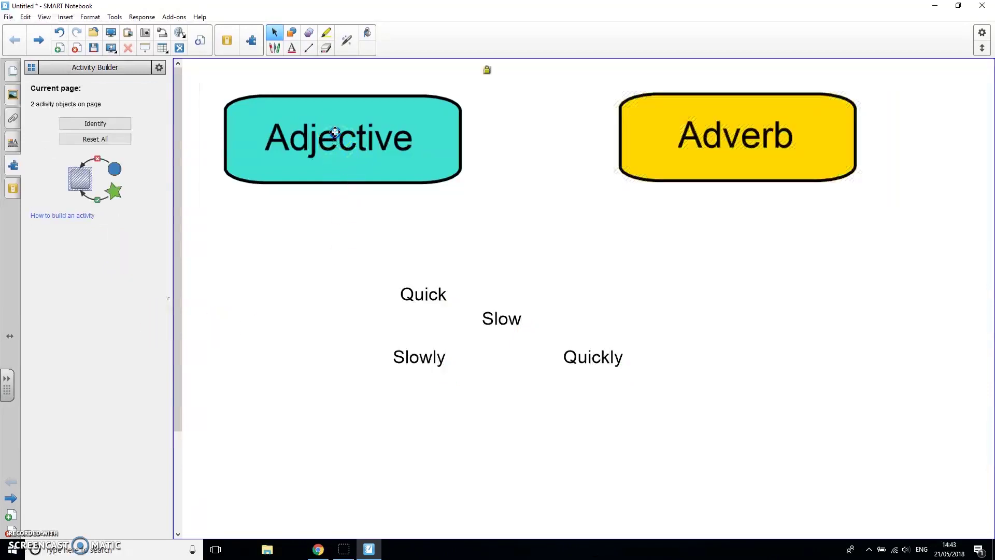
left_click(208, 119)
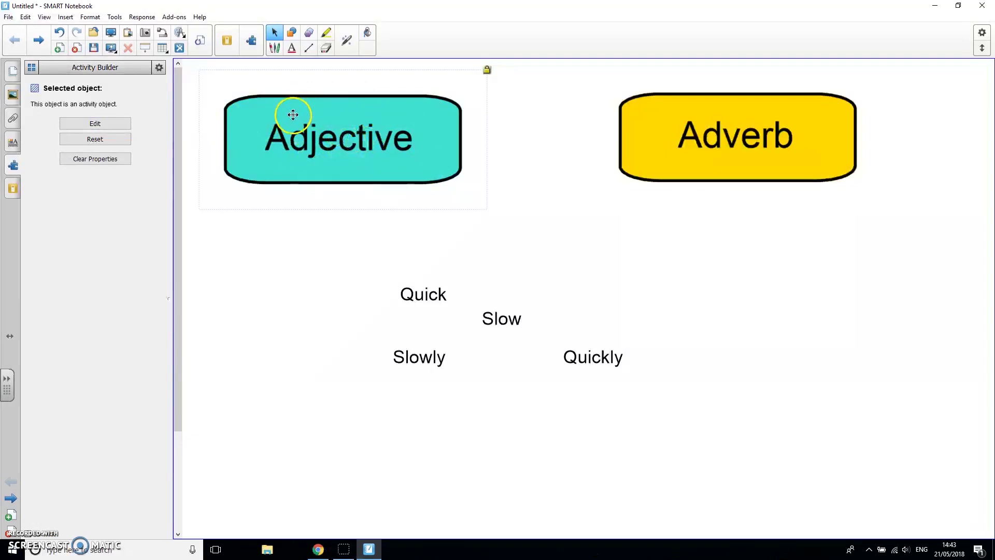
left_click(96, 124)
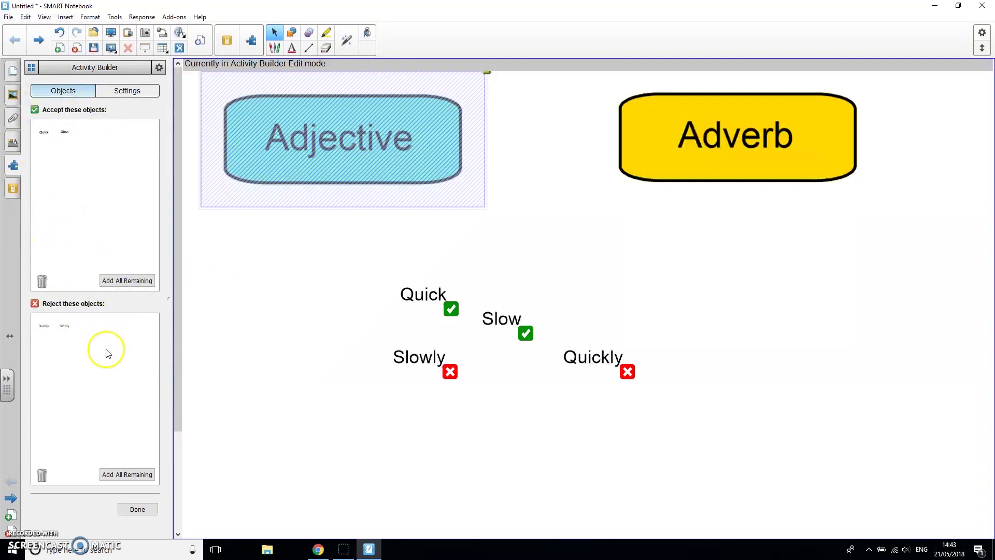
left_click(129, 90)
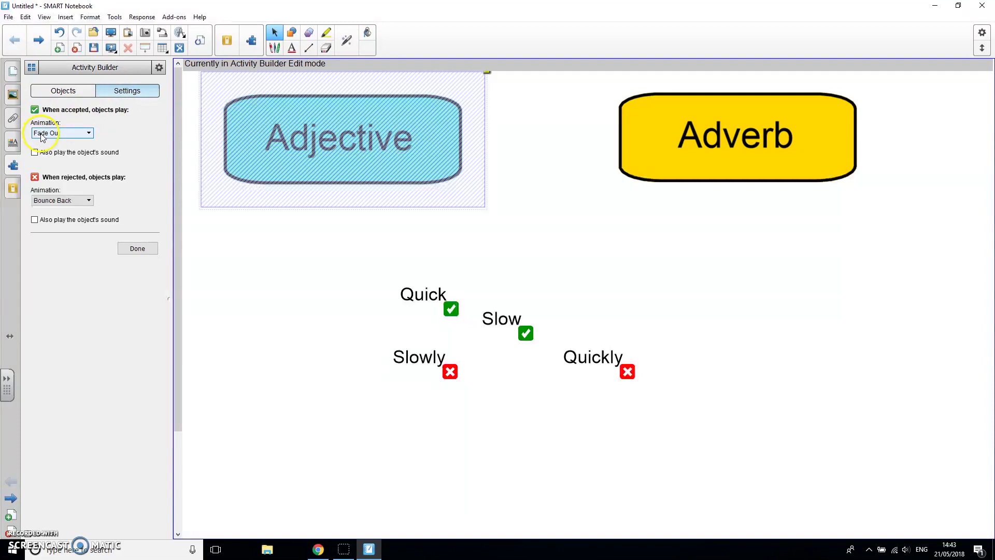
left_click(128, 250)
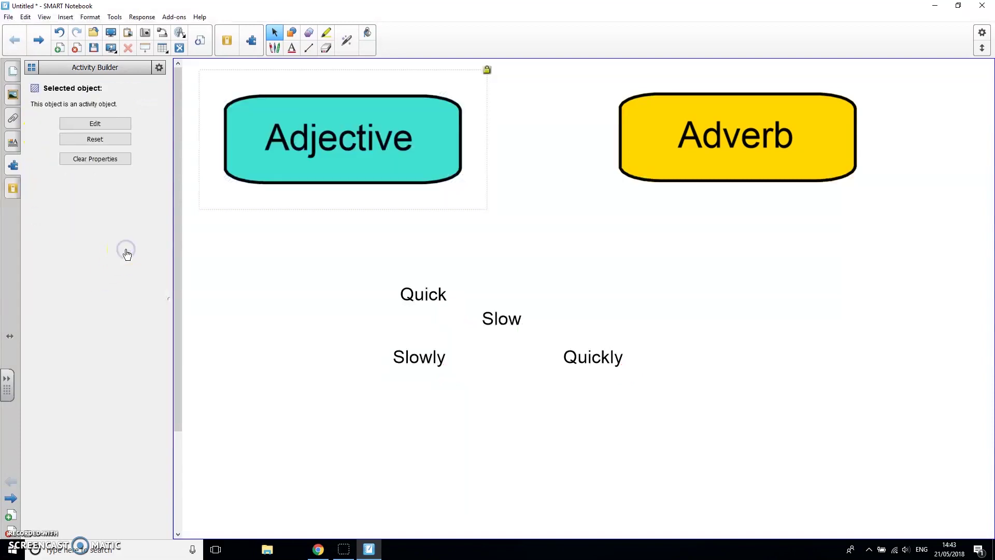
left_click(212, 273)
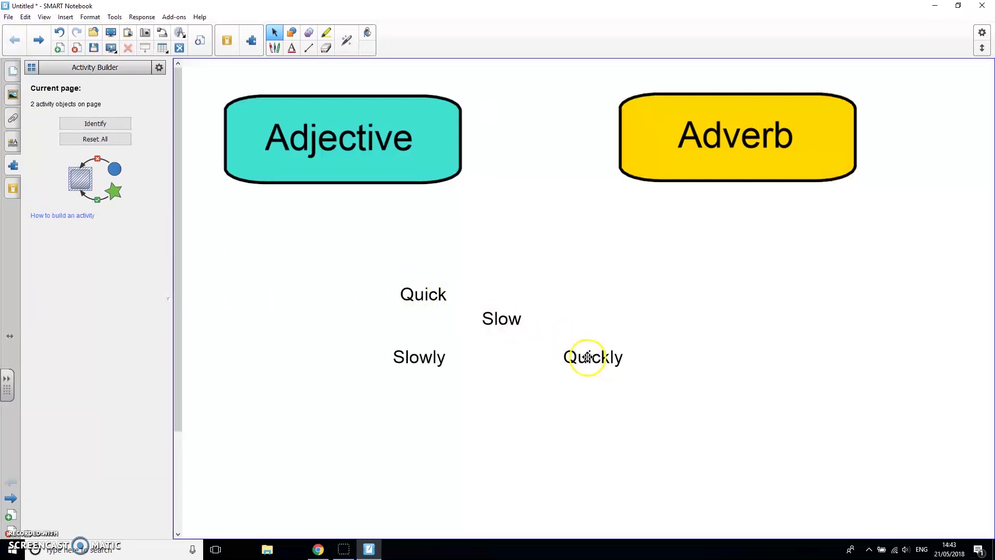
left_click_drag(576, 348, 339, 140)
left_click_drag(417, 356, 334, 128)
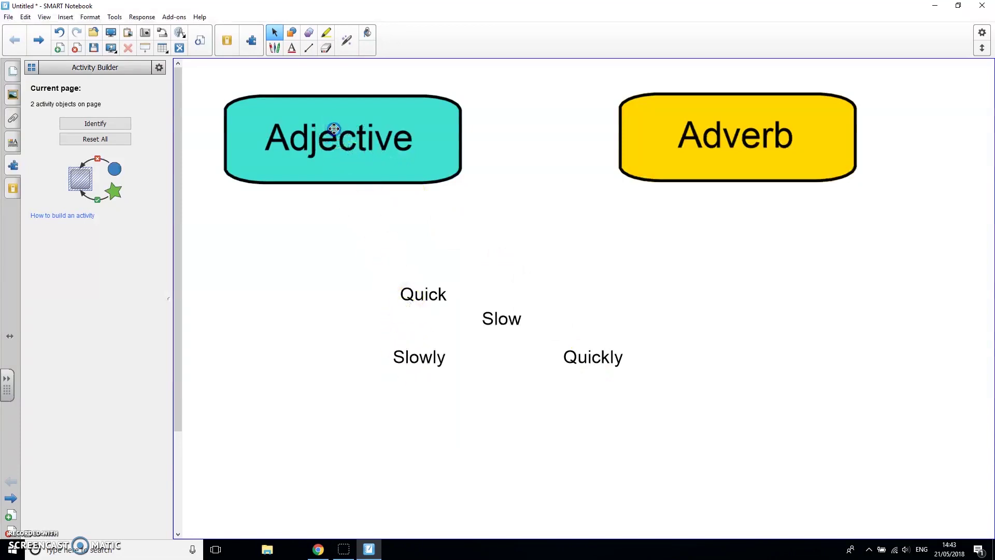
left_click_drag(424, 292, 358, 134)
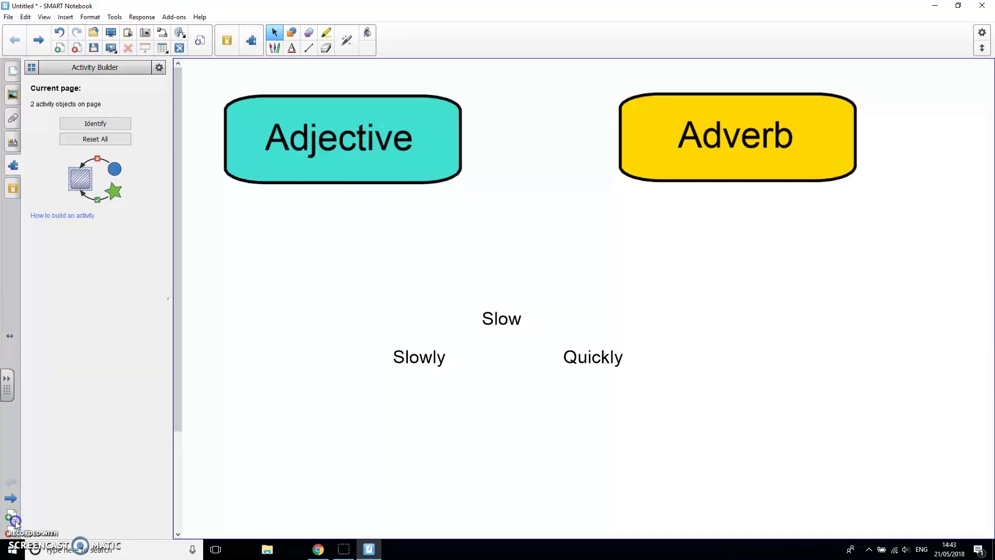
left_click_drag(500, 317, 316, 148)
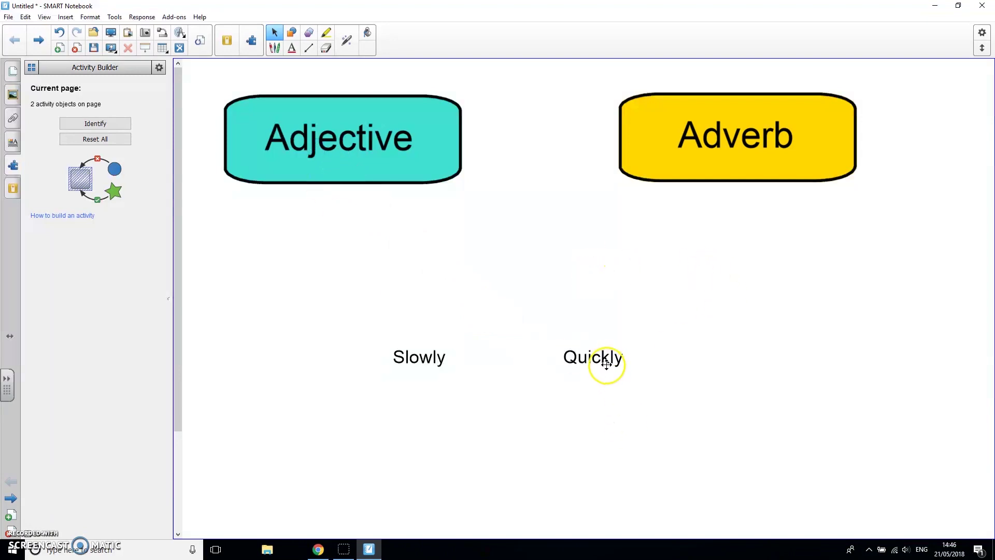
mouse_move(601, 360)
left_mouse_down()
mouse_move(678, 131)
mouse_move(728, 119)
left_mouse_up()
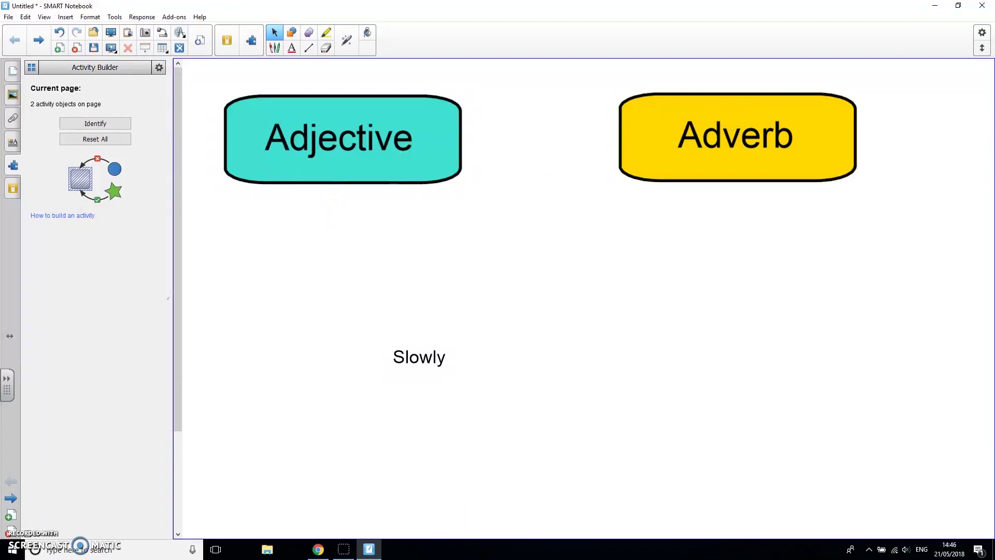
left_click(99, 143)
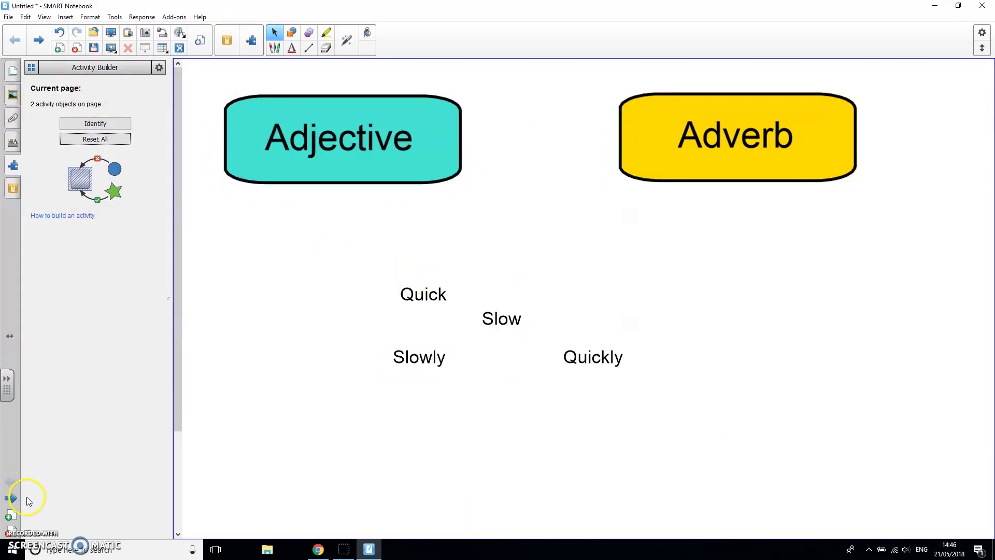
Bring up the File menu to reach the recent Screenshade notebook
left_click(593, 147)
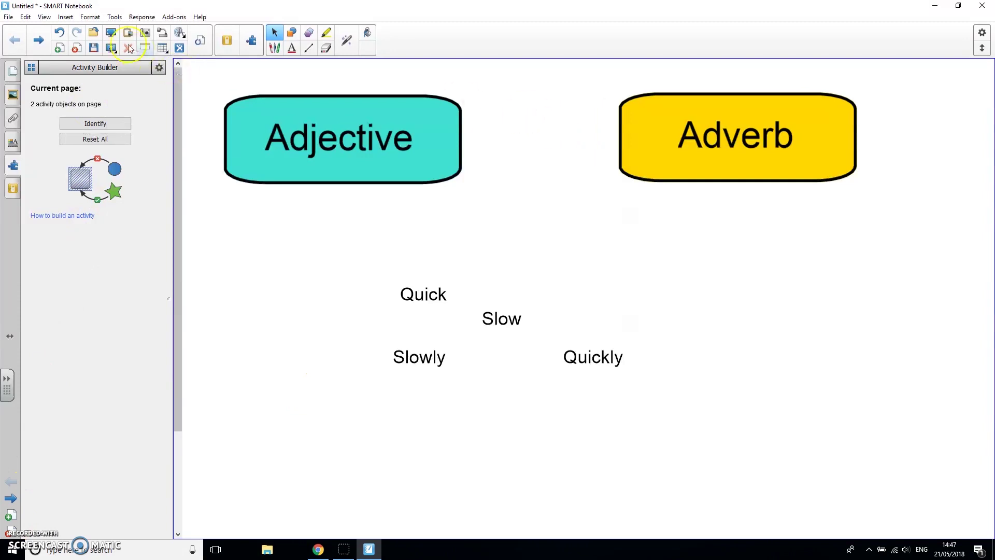
left_click(9, 16)
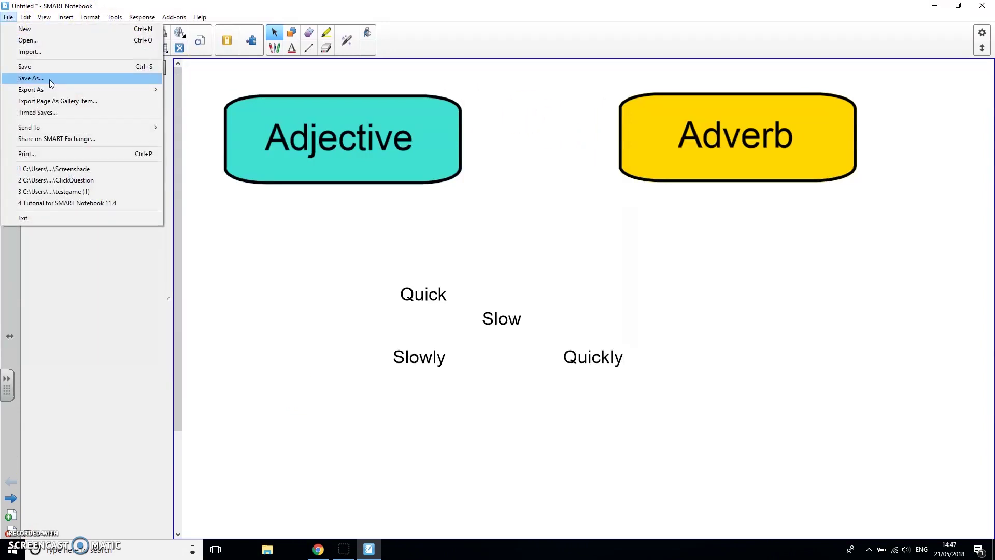